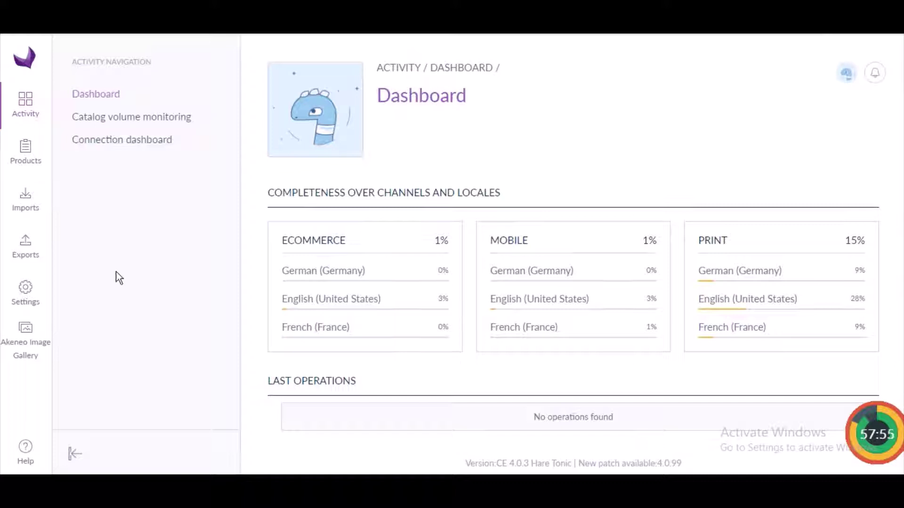
Start a new attribute of type Akeneo Image Gallery in the settings and give it the code Gallery3
{"action": "left_click", "coordinate": [34, 295]}
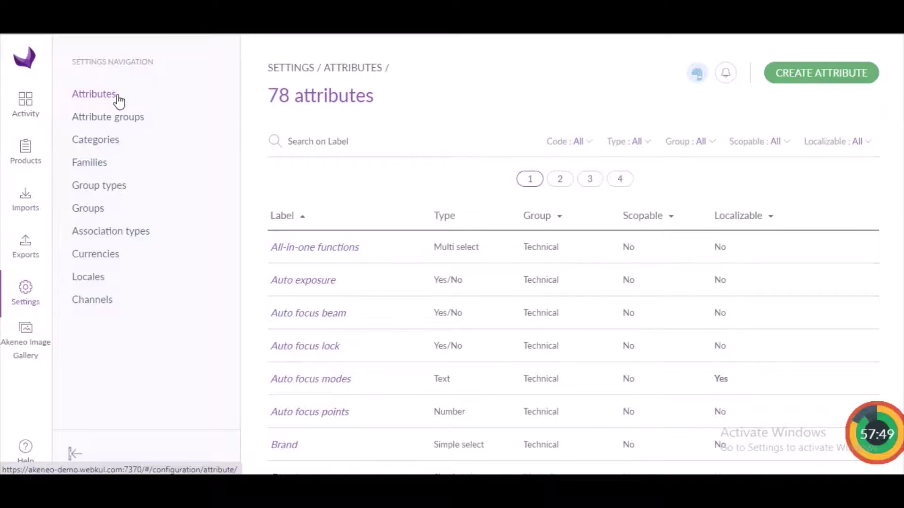
{"action": "left_click", "coordinate": [803, 87]}
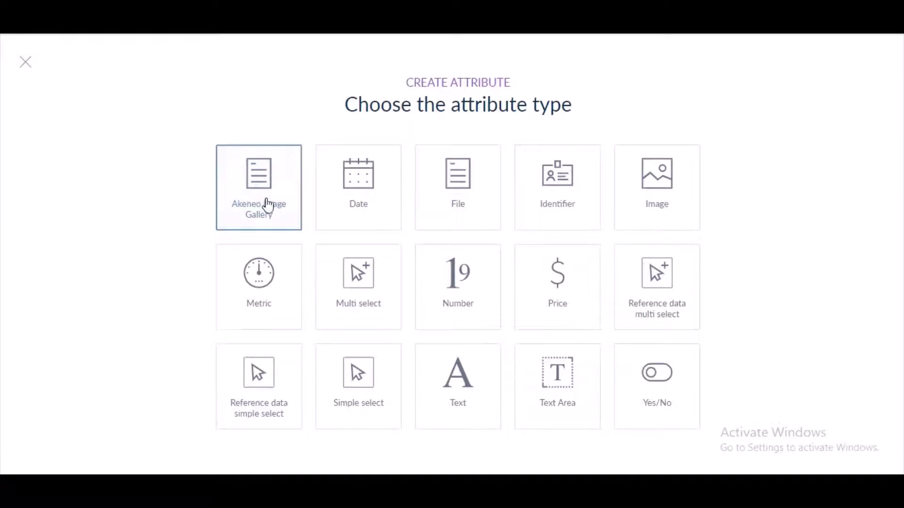
{"action": "left_click", "coordinate": [272, 230]}
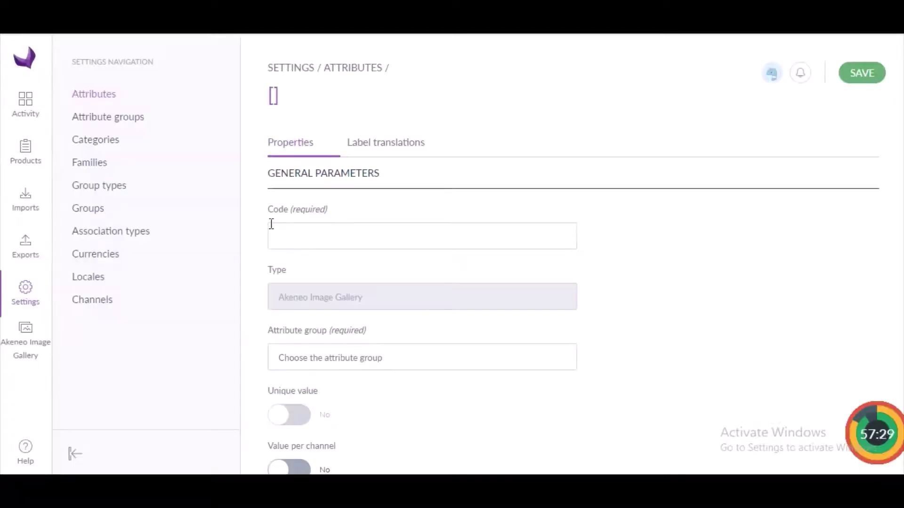
{"action": "left_click", "coordinate": [310, 237]}
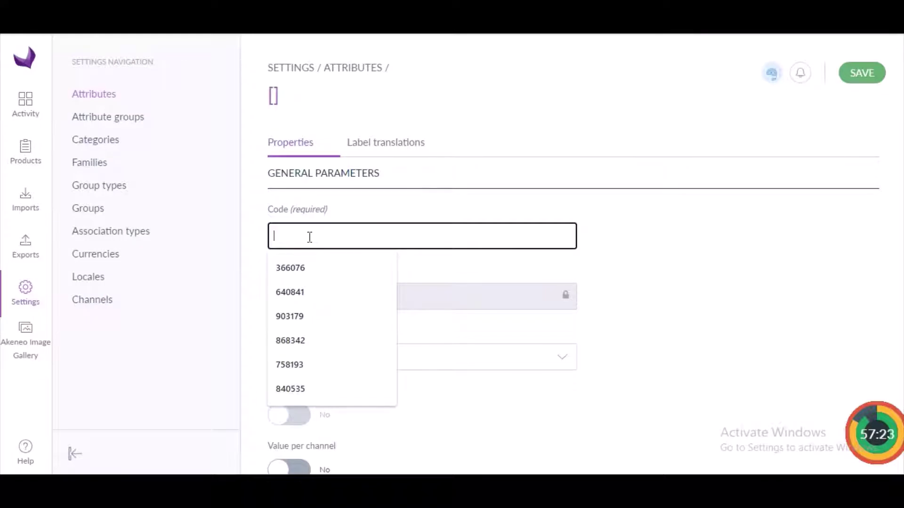
{"action": "type", "text": "G"}
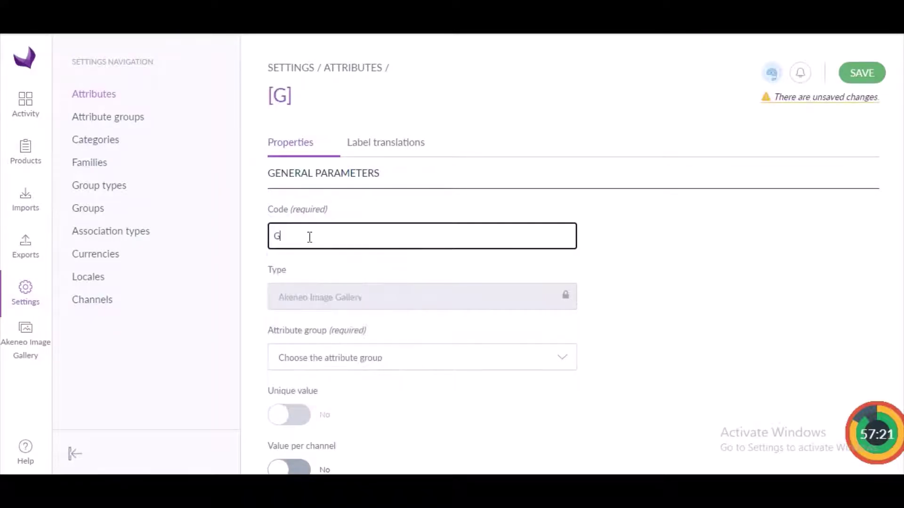
{"action": "type", "text": "allery3"}
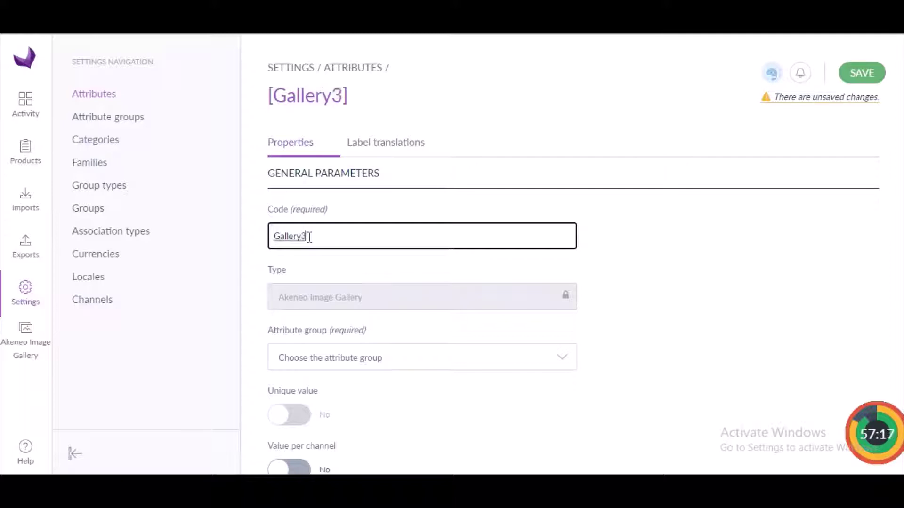
Assign the Gallery3 attribute to the Media attribute group and save it
{"action": "left_click", "coordinate": [561, 361]}
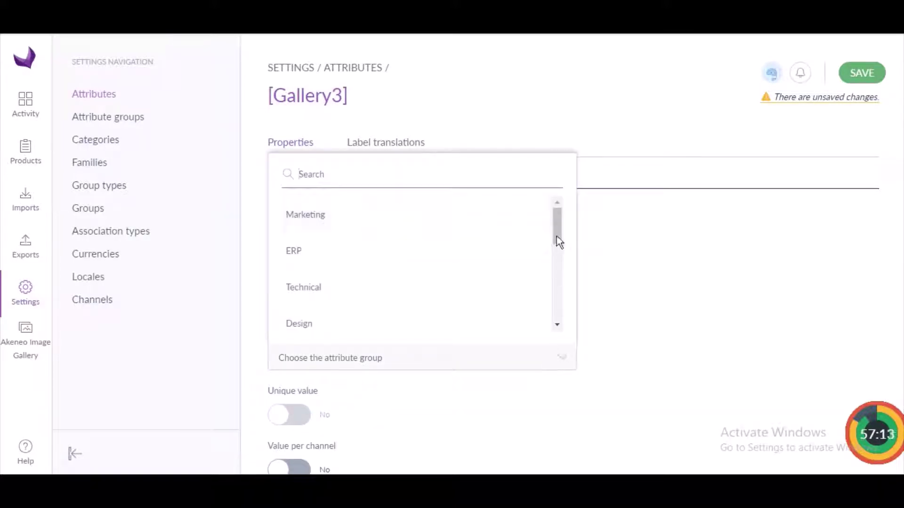
{"action": "left_click_drag", "start_coordinate": [557, 237], "coordinate": [561, 298]}
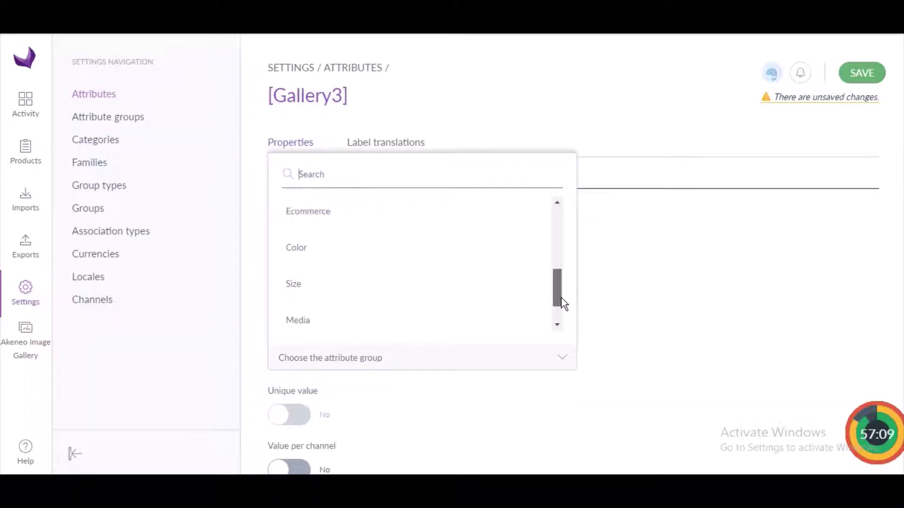
{"action": "left_click", "coordinate": [391, 323]}
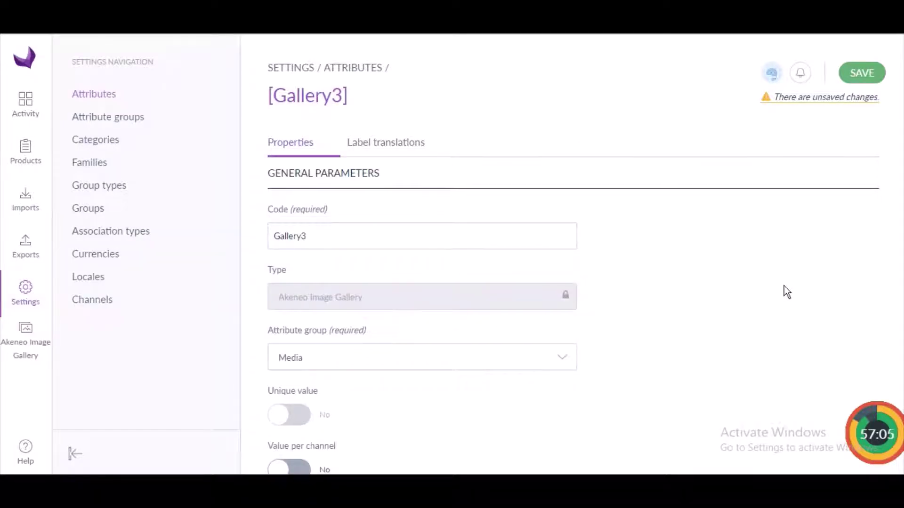
{"action": "scroll", "coordinate": [790, 288], "scroll_direction": "down", "scroll_amount": 2}
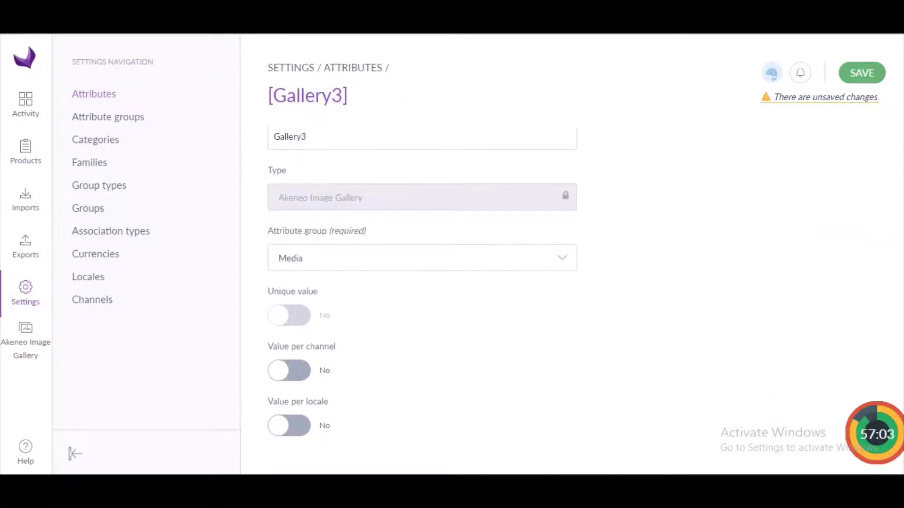
{"action": "scroll", "coordinate": [421, 283], "scroll_direction": "up", "scroll_amount": 2}
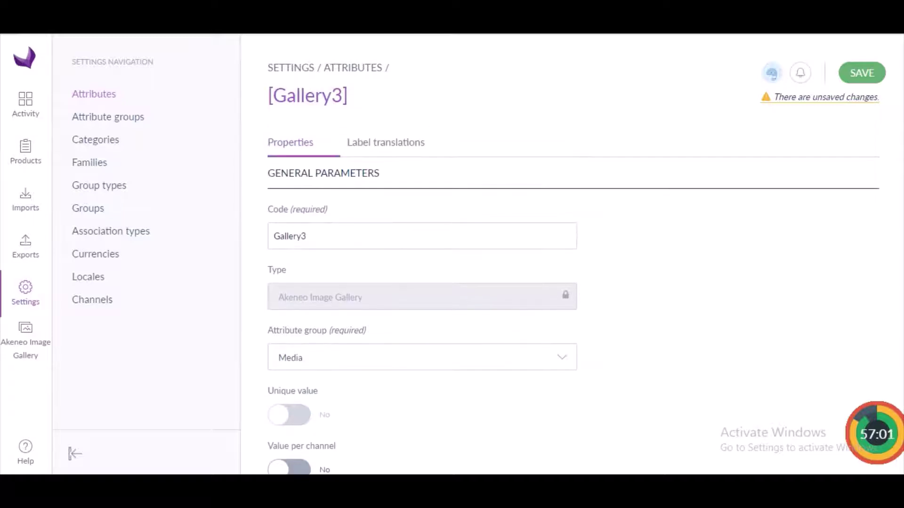
{"action": "scroll", "coordinate": [422, 282], "scroll_direction": "down", "scroll_amount": 2}
{"action": "scroll", "coordinate": [422, 283], "scroll_direction": "up", "scroll_amount": 2}
{"action": "left_click", "coordinate": [865, 74]}
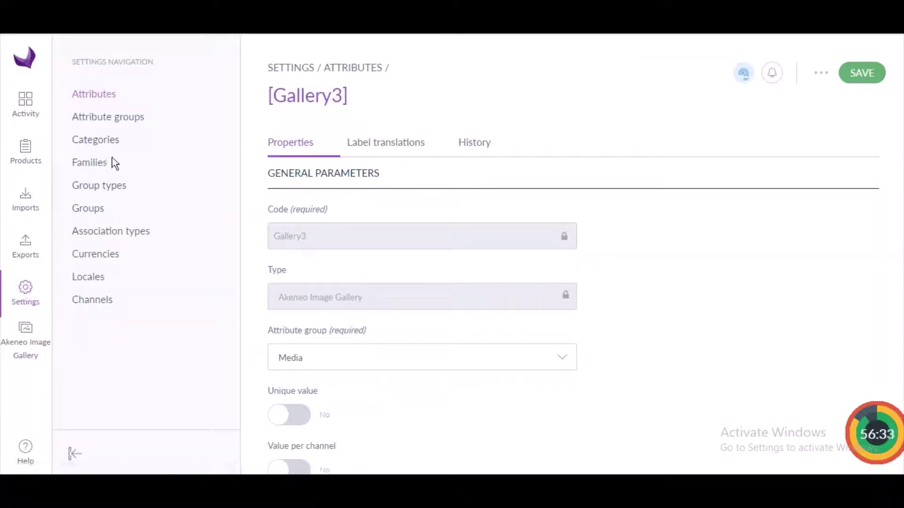
Add the Gallery3 attribute to the Clothing family
{"action": "left_click", "coordinate": [101, 162]}
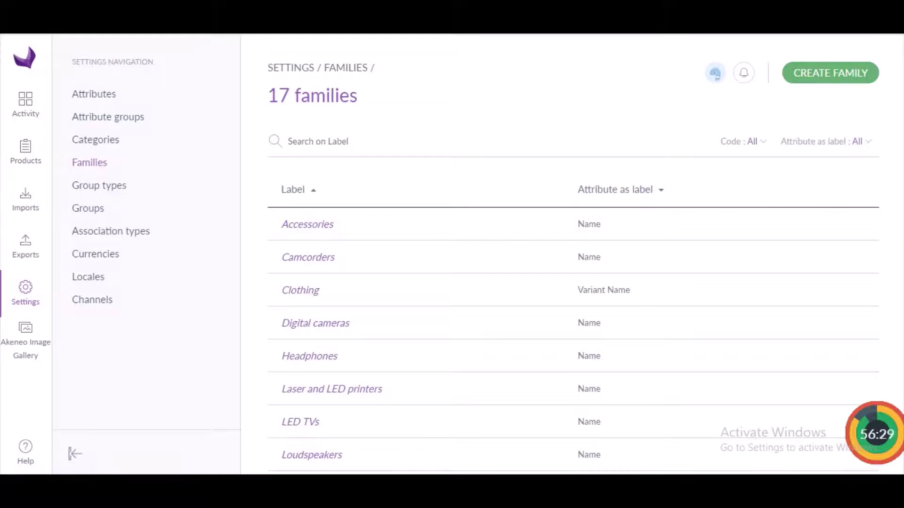
{"action": "scroll", "coordinate": [564, 246], "scroll_direction": "down", "scroll_amount": 1}
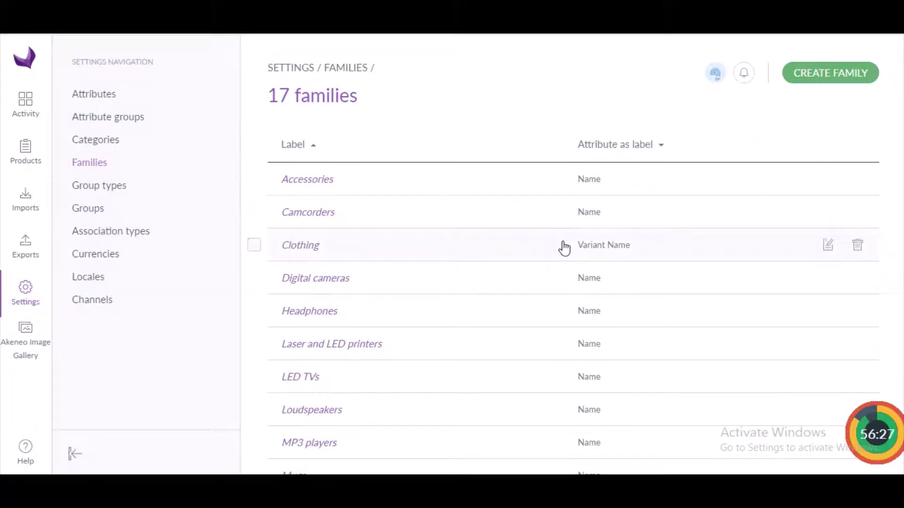
{"action": "left_click", "coordinate": [564, 247]}
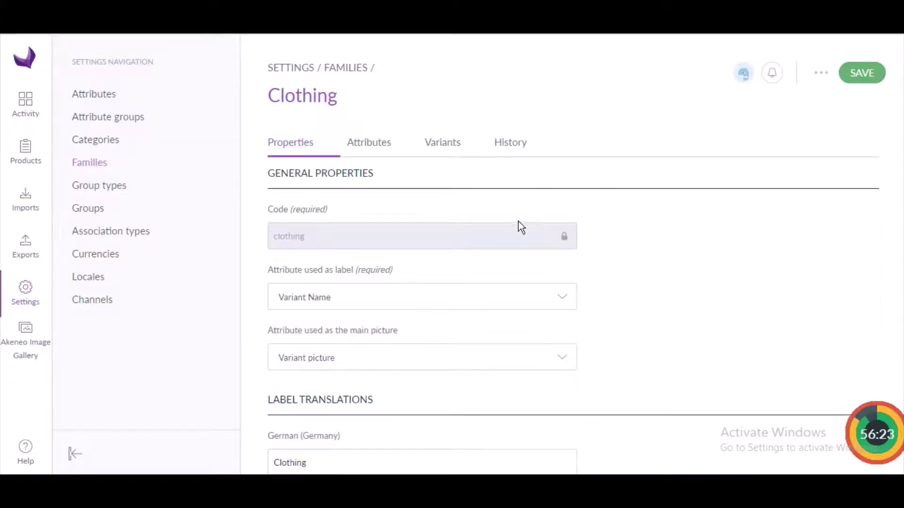
{"action": "left_click", "coordinate": [376, 152]}
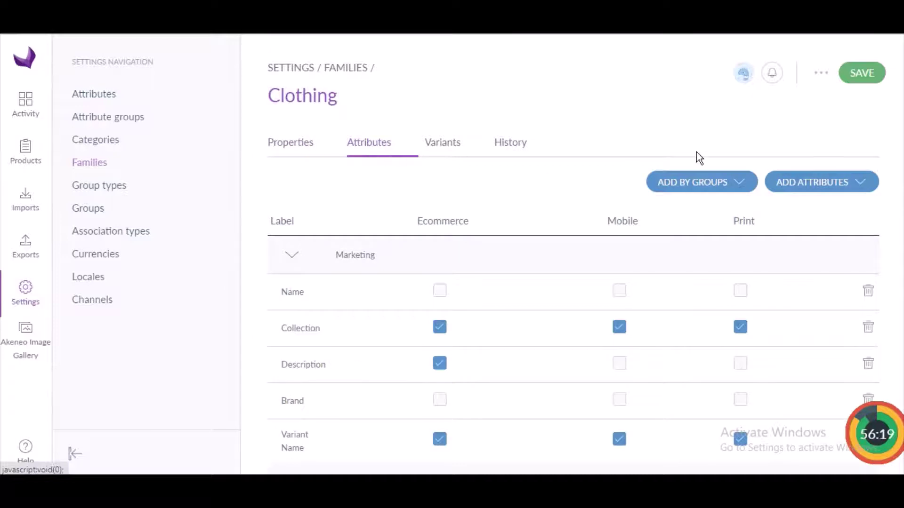
{"action": "left_click", "coordinate": [820, 180]}
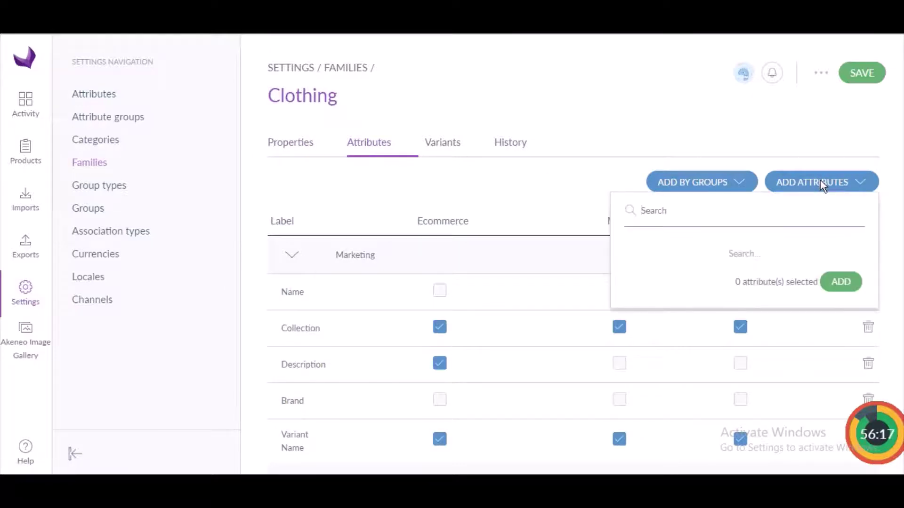
{"action": "type", "text": "G"}
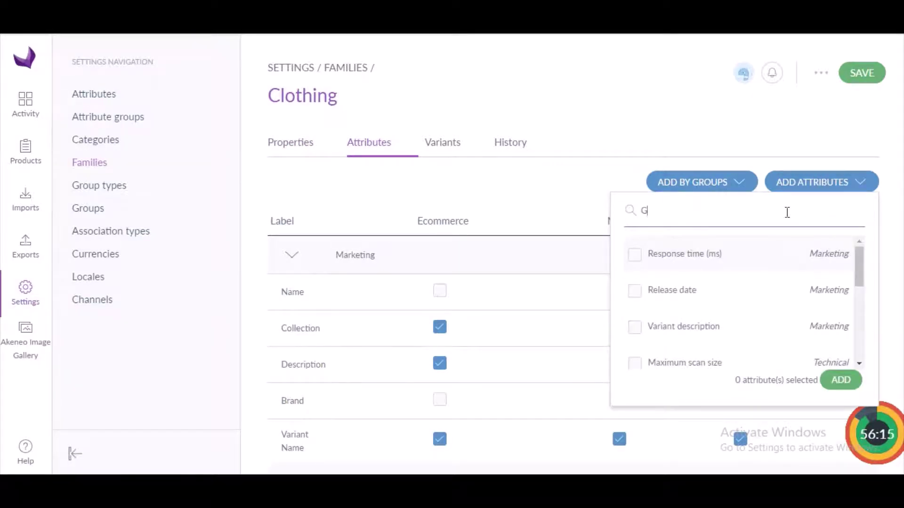
{"action": "type", "text": "aller"}
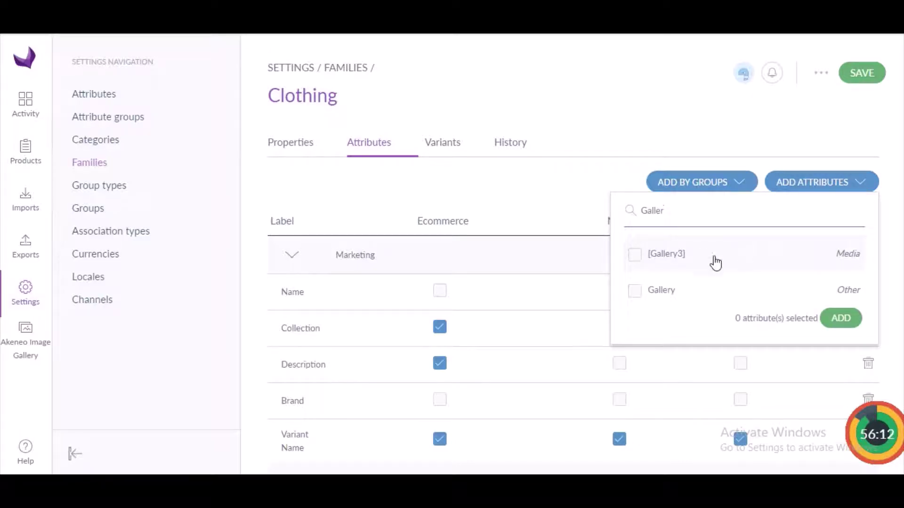
{"action": "left_click", "coordinate": [636, 259]}
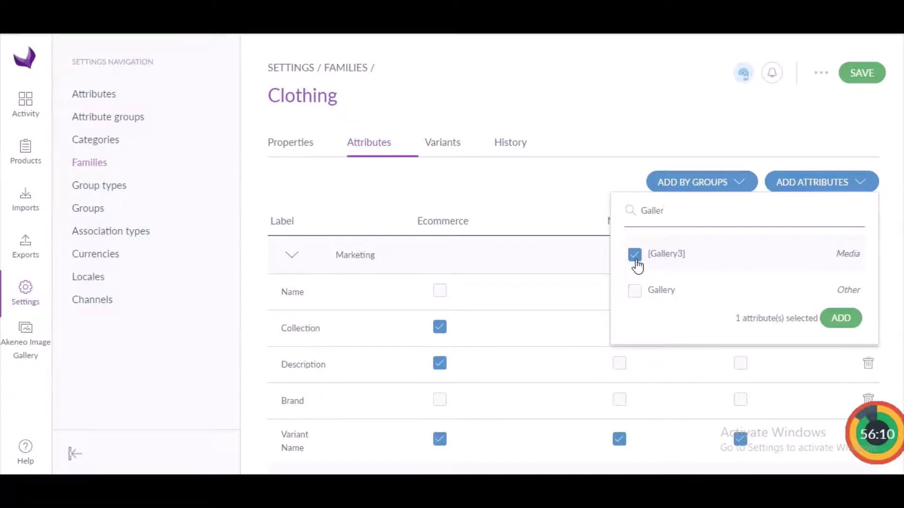
{"action": "left_click", "coordinate": [838, 317]}
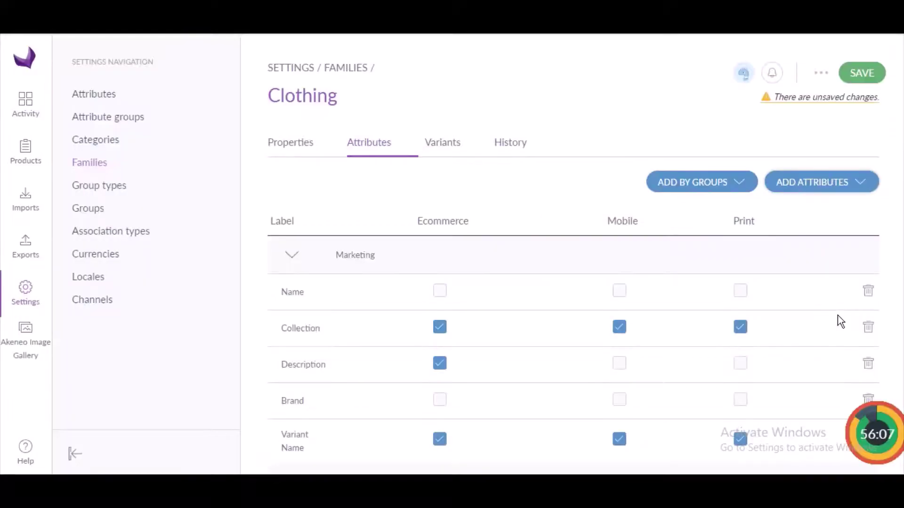
Make Gallery3 required for the Ecommerce, Mobile and Print channels in the Clothing family and save the family
{"action": "scroll", "coordinate": [573, 297], "scroll_direction": "down", "scroll_amount": 7}
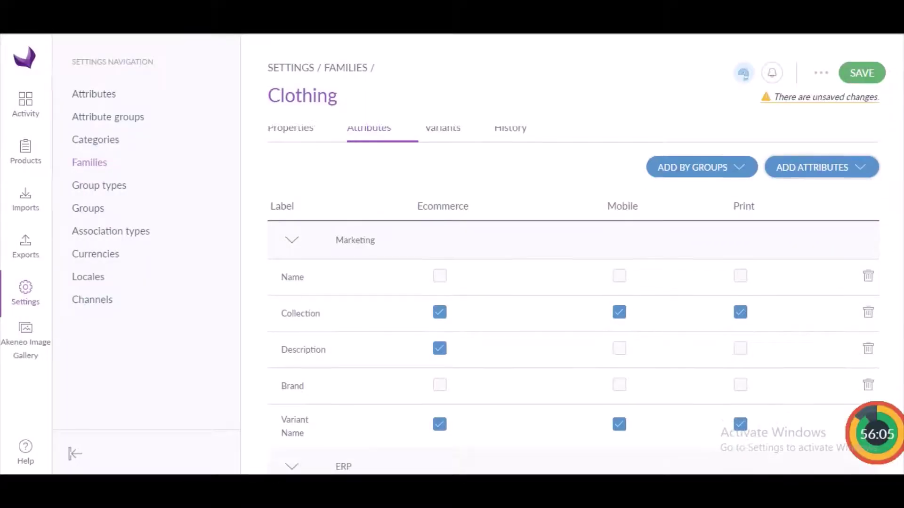
{"action": "scroll", "coordinate": [574, 300], "scroll_direction": "down", "scroll_amount": 6}
{"action": "scroll", "coordinate": [315, 391], "scroll_direction": "down", "scroll_amount": 6}
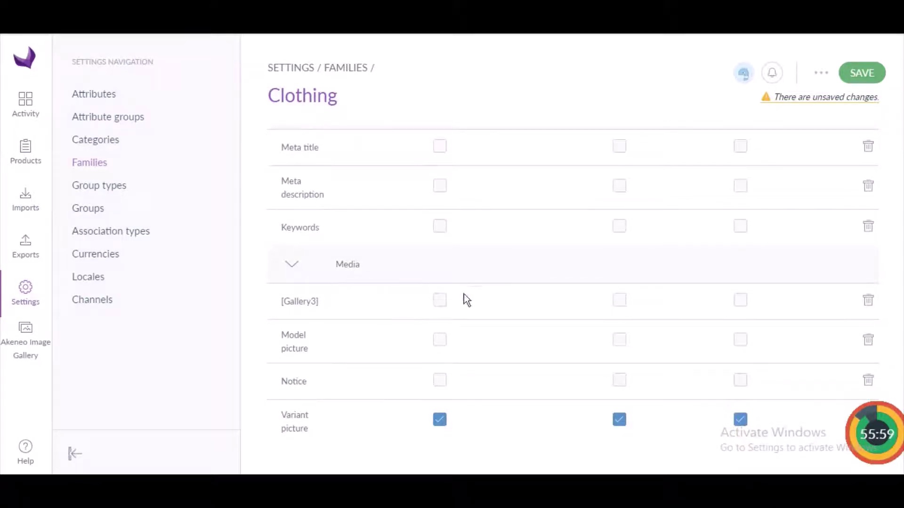
{"action": "left_click", "coordinate": [437, 304]}
{"action": "left_click", "coordinate": [620, 303]}
{"action": "left_click", "coordinate": [740, 302]}
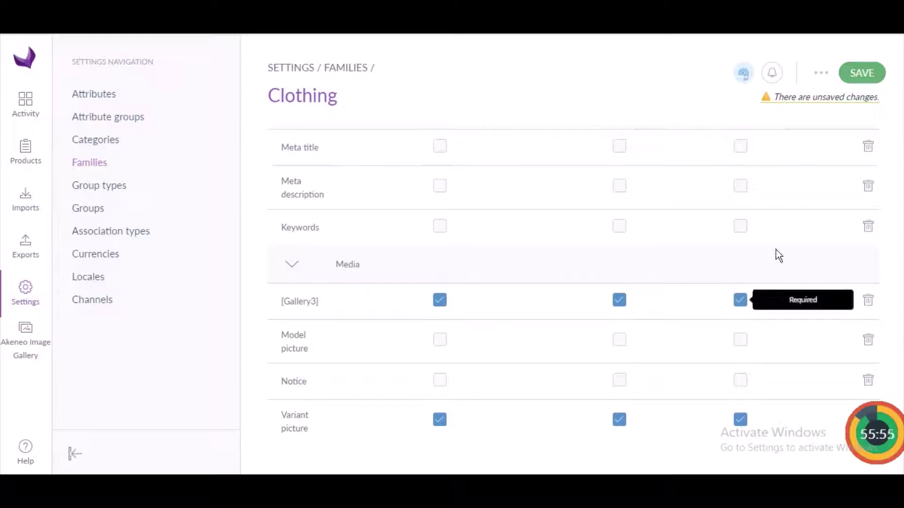
{"action": "left_click", "coordinate": [867, 75]}
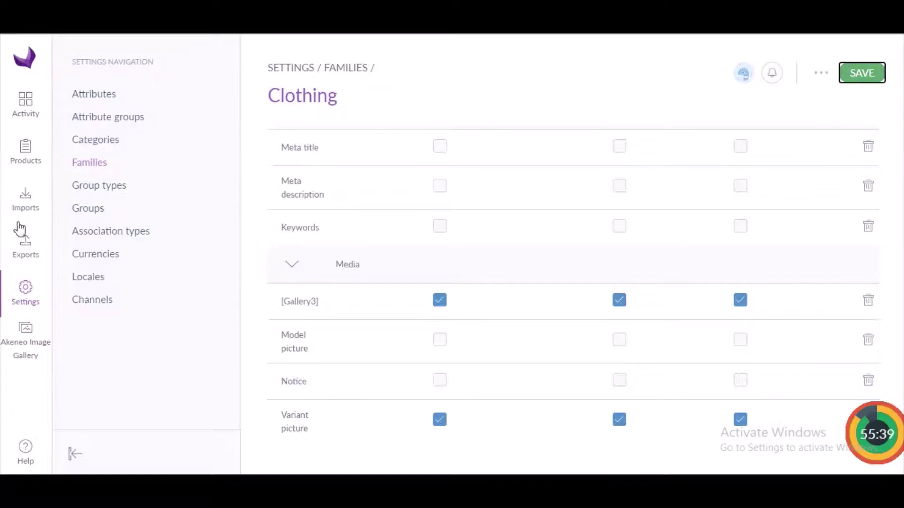
Create an Akeneo Image Gallery group with the code Group3
{"action": "left_click", "coordinate": [27, 338]}
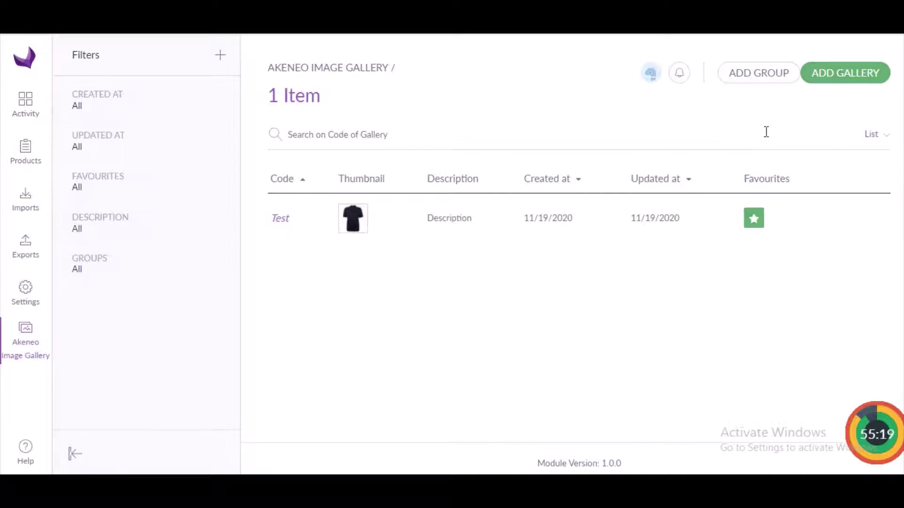
{"action": "left_click", "coordinate": [765, 74]}
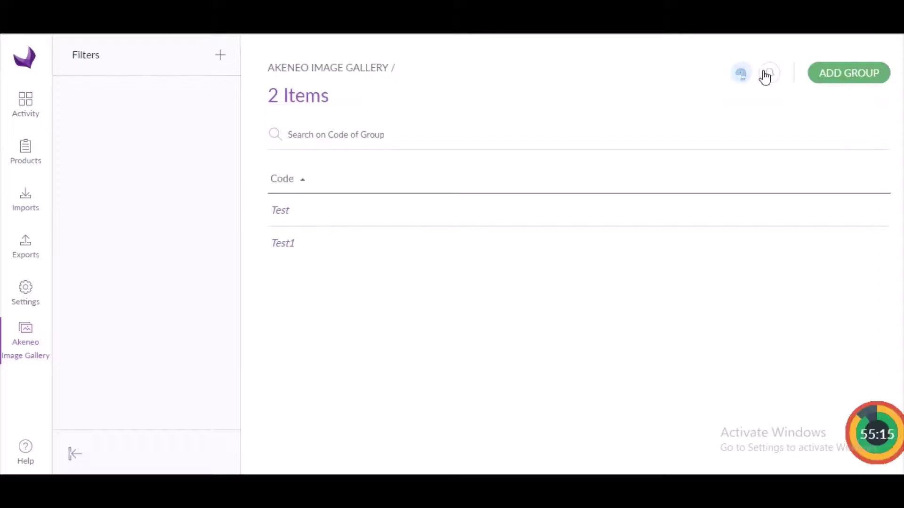
{"action": "left_click", "coordinate": [843, 78]}
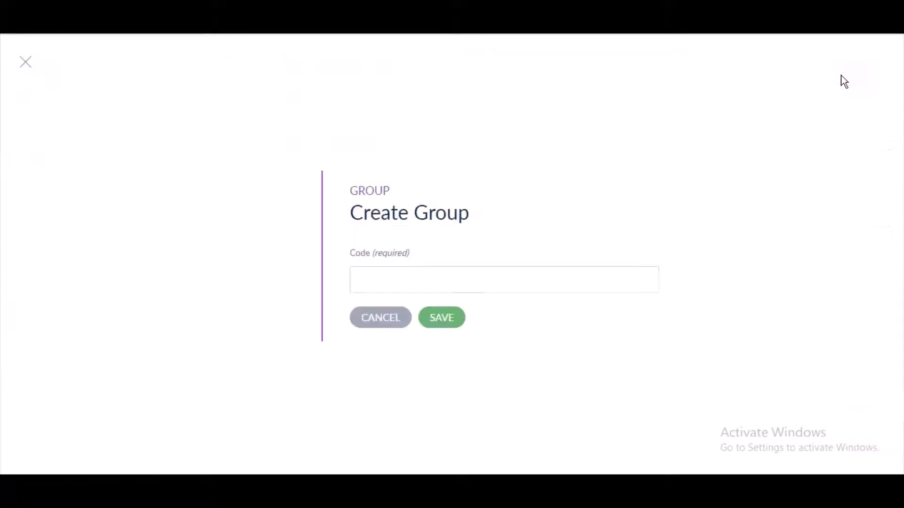
{"action": "left_click", "coordinate": [606, 278]}
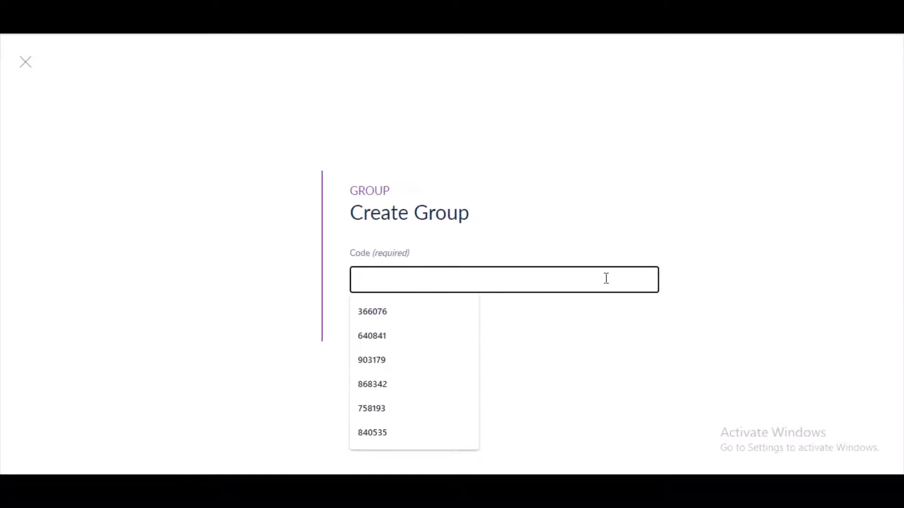
{"action": "type", "text": "Group"}
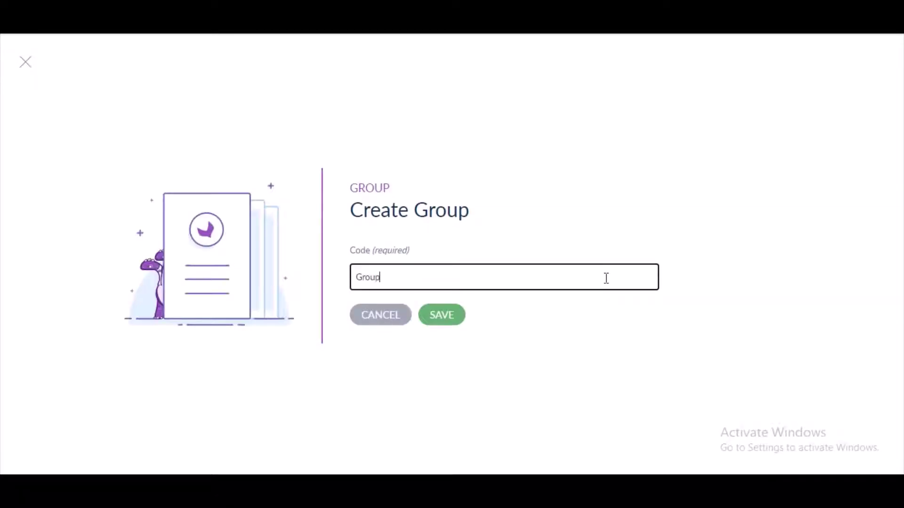
{"action": "type", "text": "3"}
{"action": "left_click", "coordinate": [442, 317]}
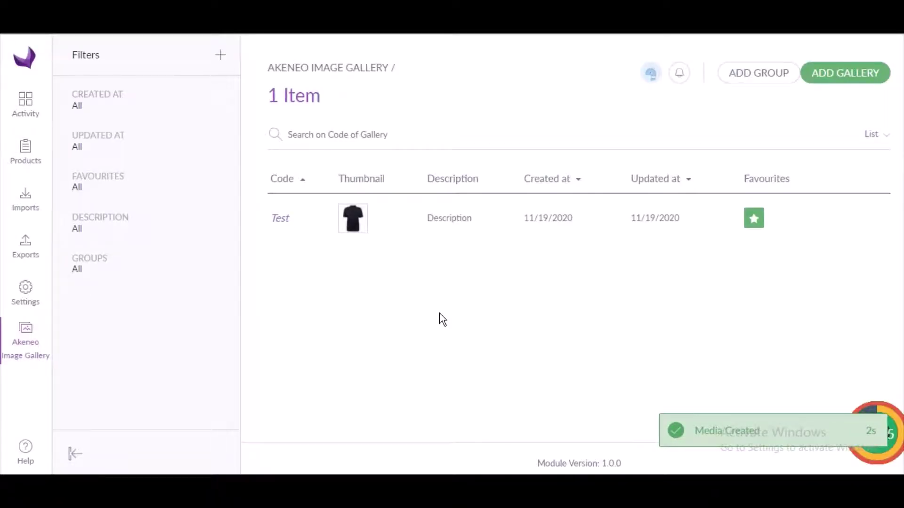
Create a new image gallery with the code Image_Gallery3
{"action": "left_click", "coordinate": [830, 78]}
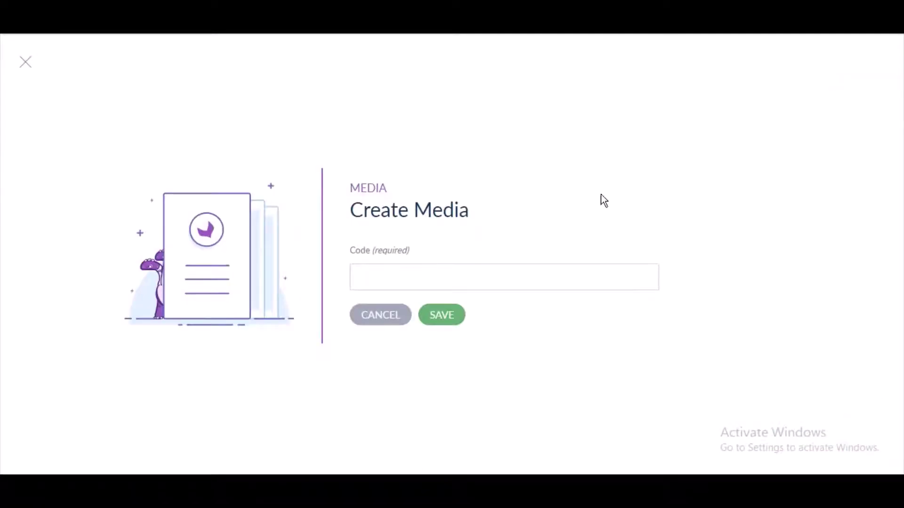
{"action": "left_click", "coordinate": [569, 282]}
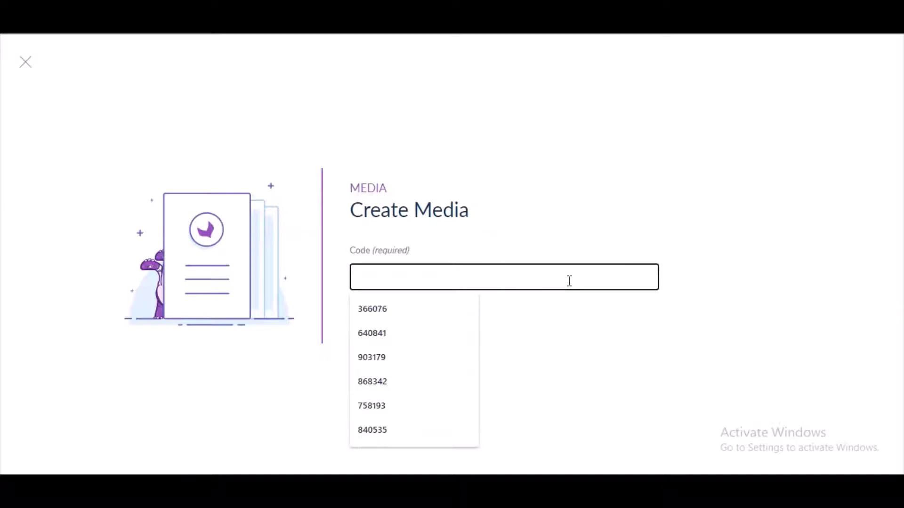
{"action": "type", "text": "Image"}
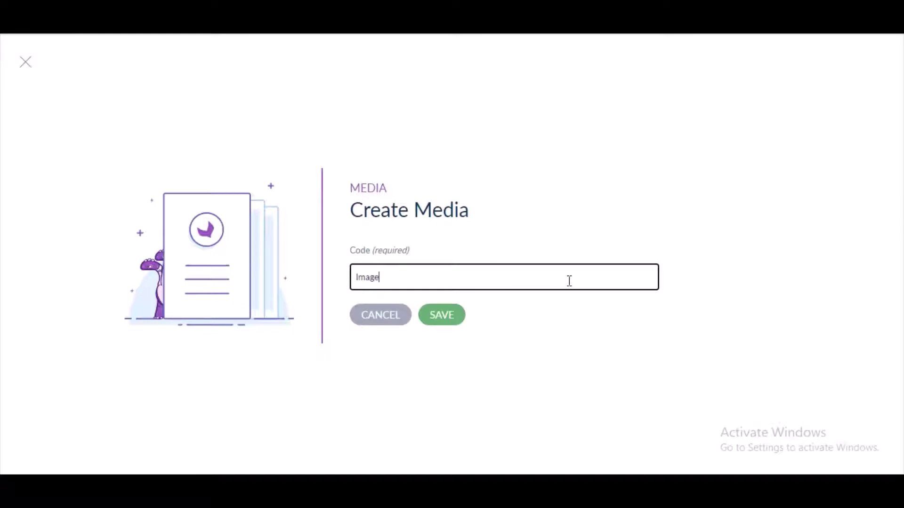
{"action": "type", "text": "_Gallery3"}
{"action": "left_click", "coordinate": [450, 319]}
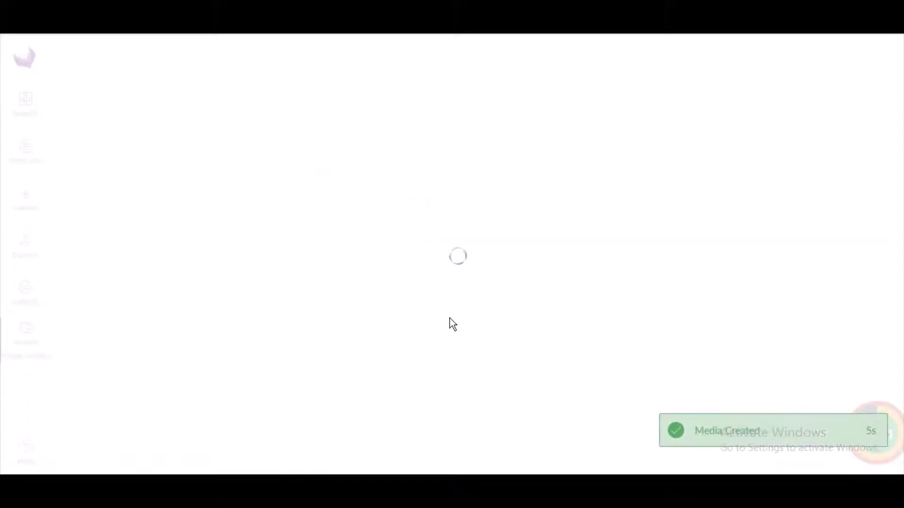
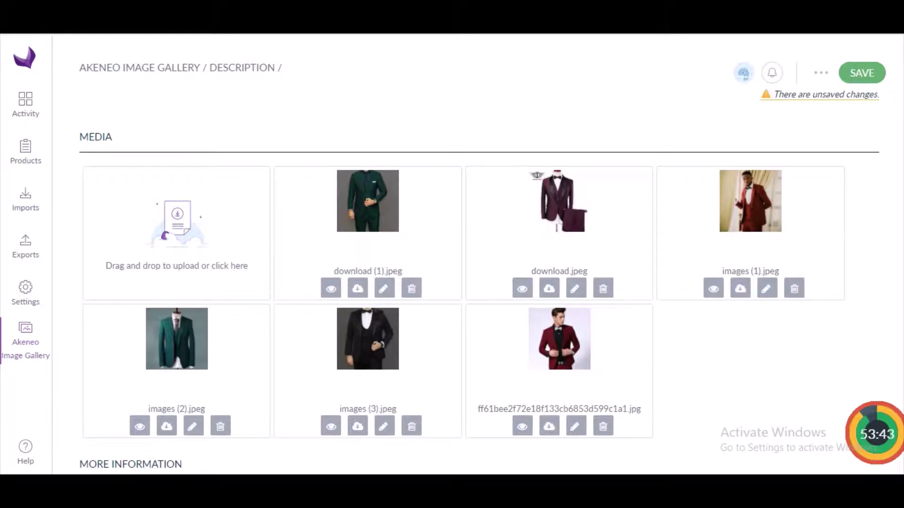
Review the uploaded suit images in Image_Gallery3 and save the gallery
{"action": "scroll", "coordinate": [467, 298], "scroll_direction": "down", "scroll_amount": 2}
{"action": "scroll", "coordinate": [467, 298], "scroll_direction": "up", "scroll_amount": 1}
{"action": "scroll", "coordinate": [467, 298], "scroll_direction": "down", "scroll_amount": 1}
{"action": "scroll", "coordinate": [467, 298], "scroll_direction": "up", "scroll_amount": 1}
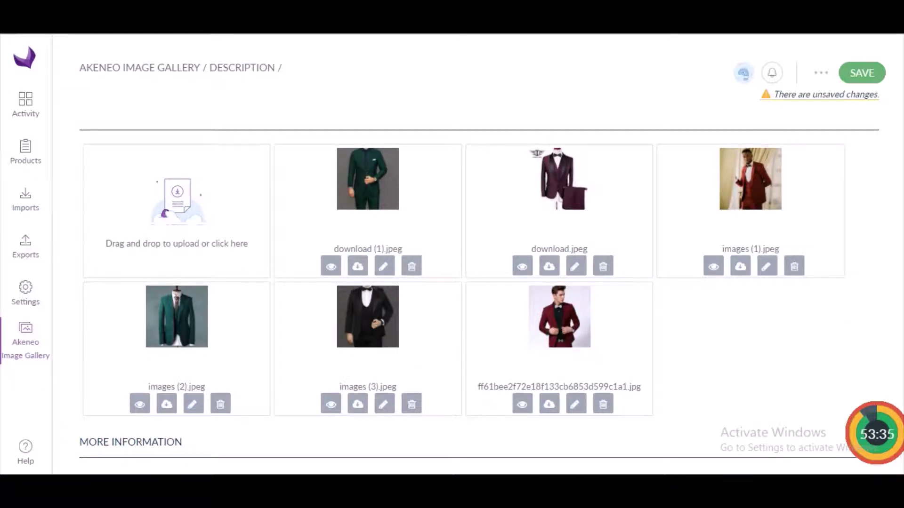
{"action": "left_click", "coordinate": [859, 75]}
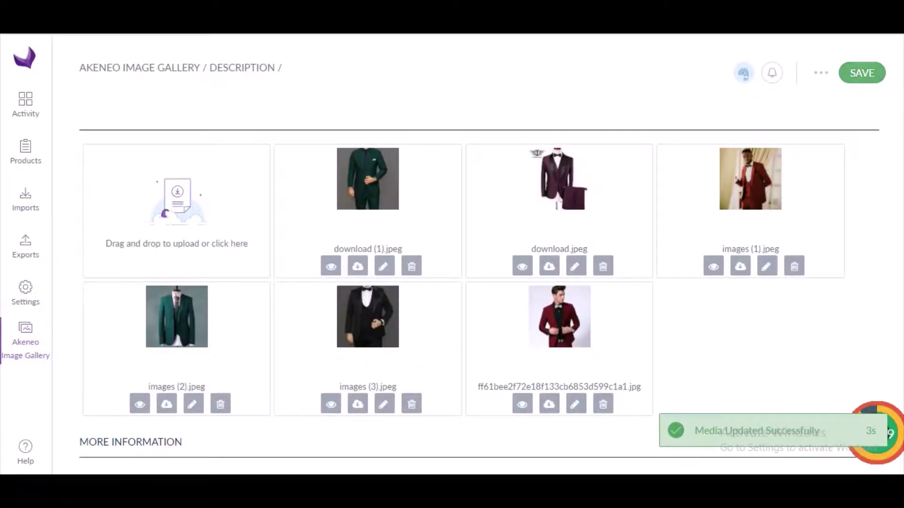
Open the gallery image ff61bee2f72e18f133cb6853d599c1a1.jpg for editing to reach its thumbnail and description settings
{"action": "scroll", "coordinate": [479, 297], "scroll_direction": "down", "scroll_amount": 1}
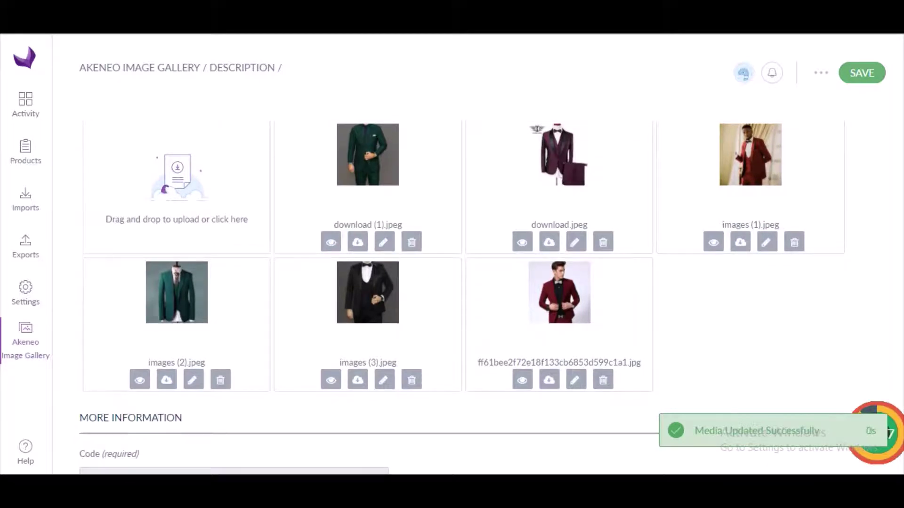
{"action": "scroll", "coordinate": [575, 370], "scroll_direction": "down", "scroll_amount": 1}
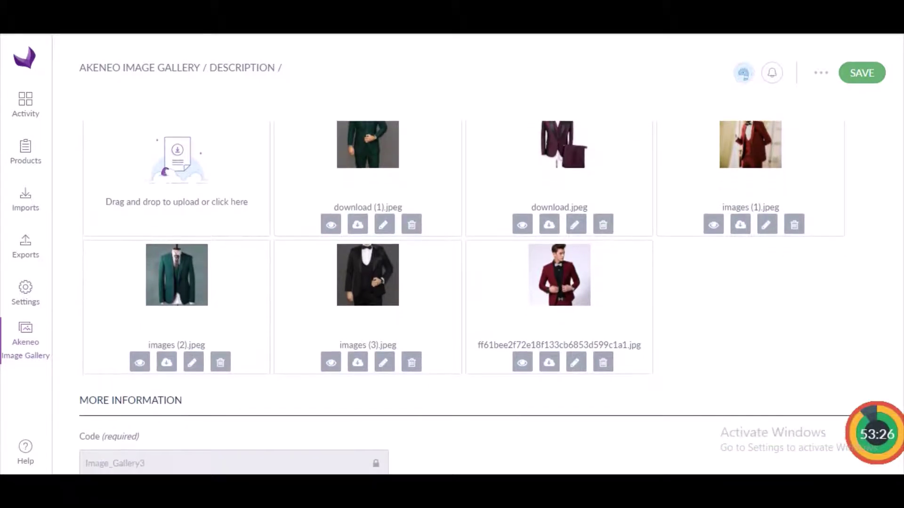
{"action": "left_click", "coordinate": [575, 363]}
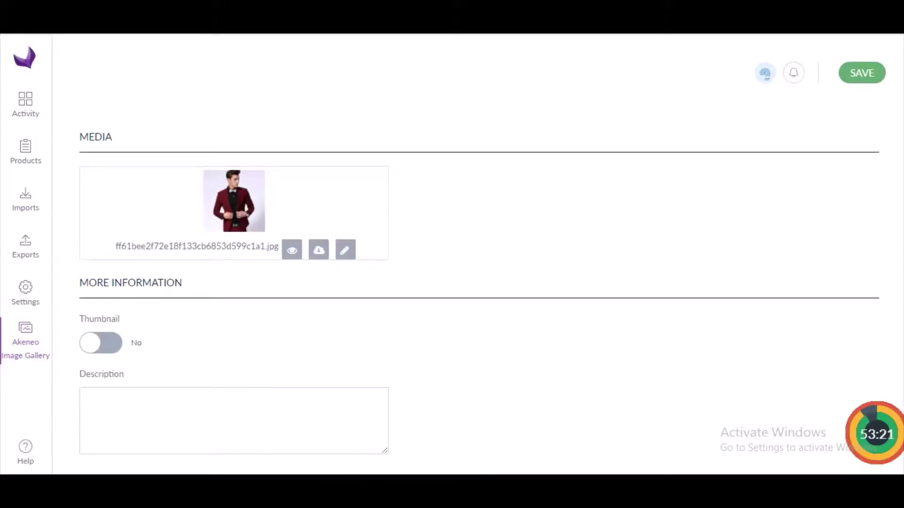
{"action": "scroll", "coordinate": [488, 283], "scroll_direction": "down", "scroll_amount": 1}
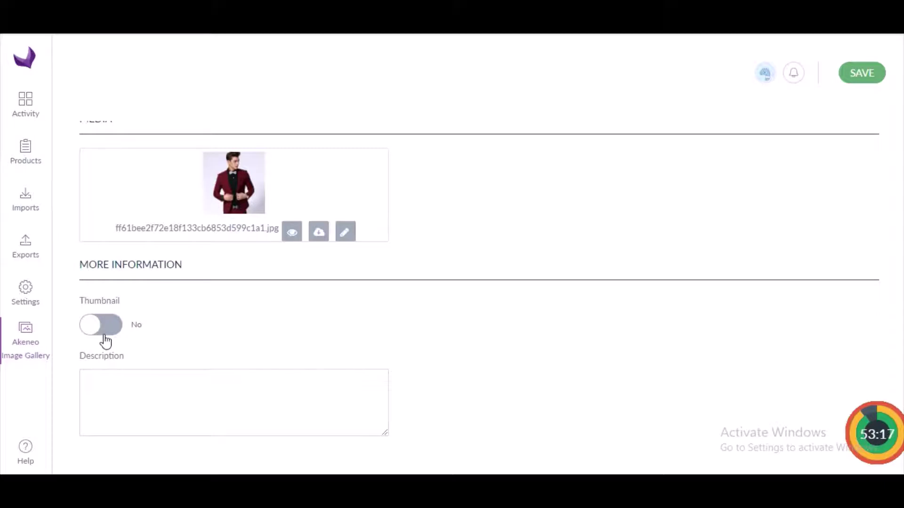
{"action": "left_click", "coordinate": [153, 392]}
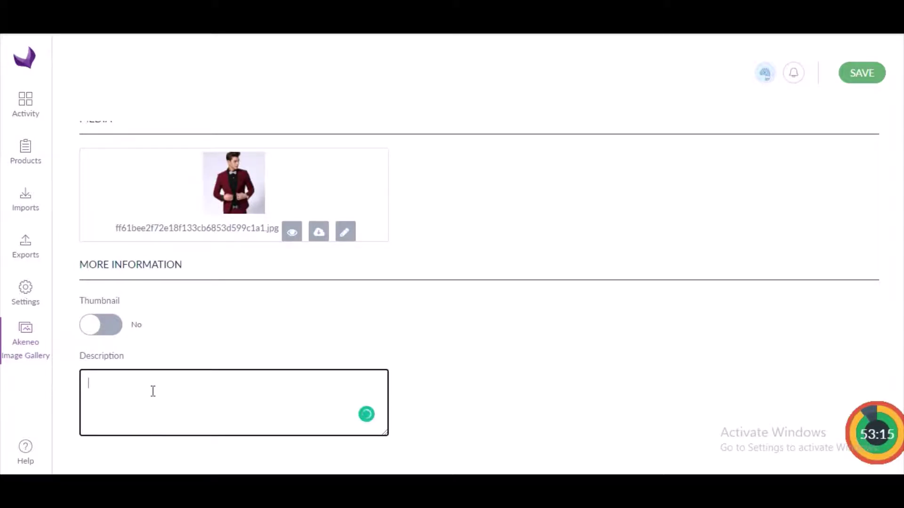
{"action": "type", "text": "fgkj"}
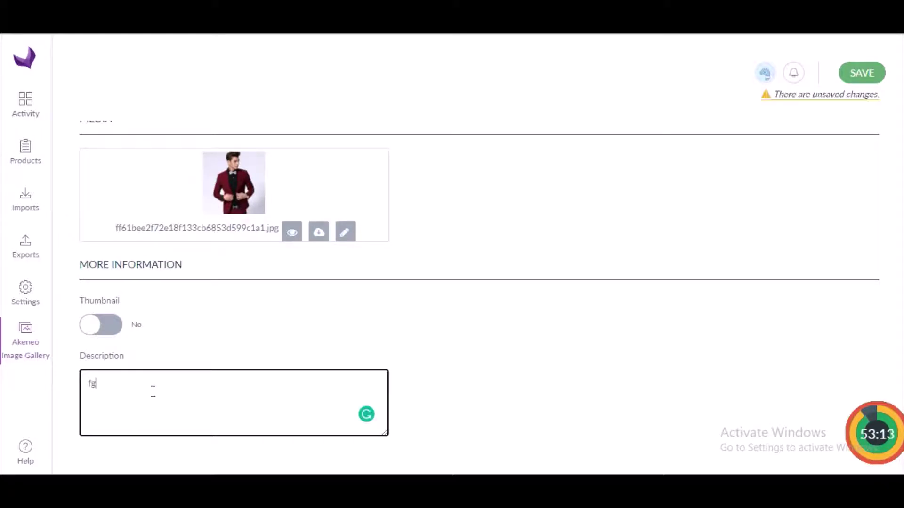
{"action": "type", "text": "hlijo;"}
{"action": "key", "text": "BackSpace"}
{"action": "key", "text": "BackSpace"}
{"action": "key", "text": "BackSpace"}
{"action": "key", "text": "BackSpace"}
{"action": "key", "text": "BackSpace"}
{"action": "key", "text": "BackSpace"}
{"action": "key", "text": "BackSpace"}
{"action": "key", "text": "BackSpace"}
{"action": "key", "text": "BackSpace"}
{"action": "key", "text": "BackSpace"}
Save the image's details with the description left empty and the thumbnail option off
{"action": "scroll", "coordinate": [479, 287], "scroll_direction": "up", "scroll_amount": 1}
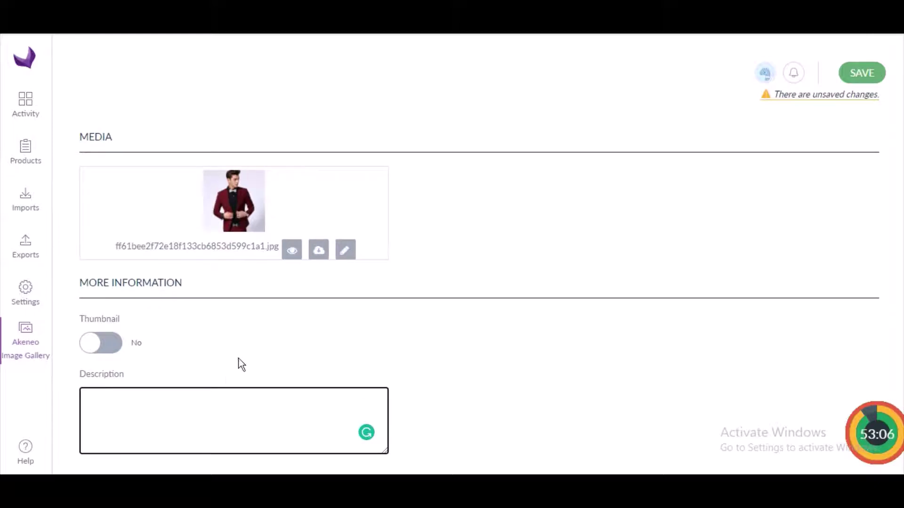
{"action": "left_click", "coordinate": [344, 263]}
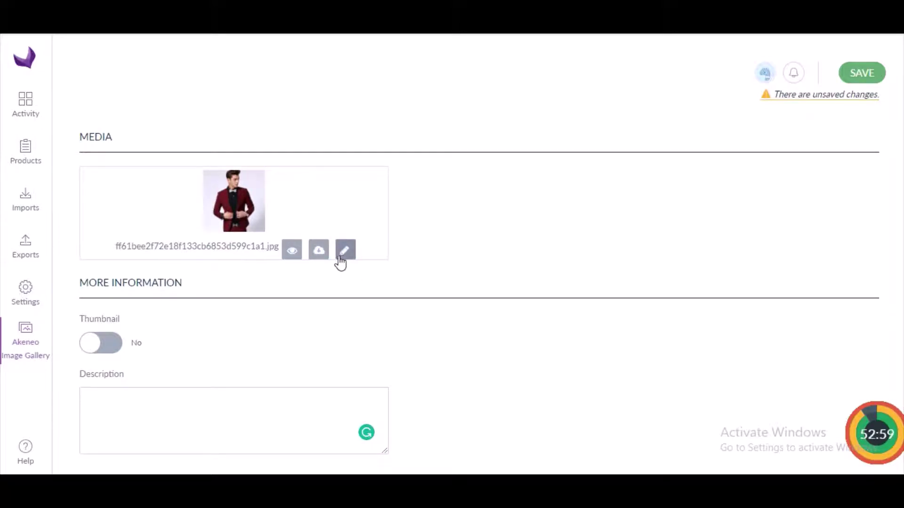
{"action": "left_click", "coordinate": [870, 74]}
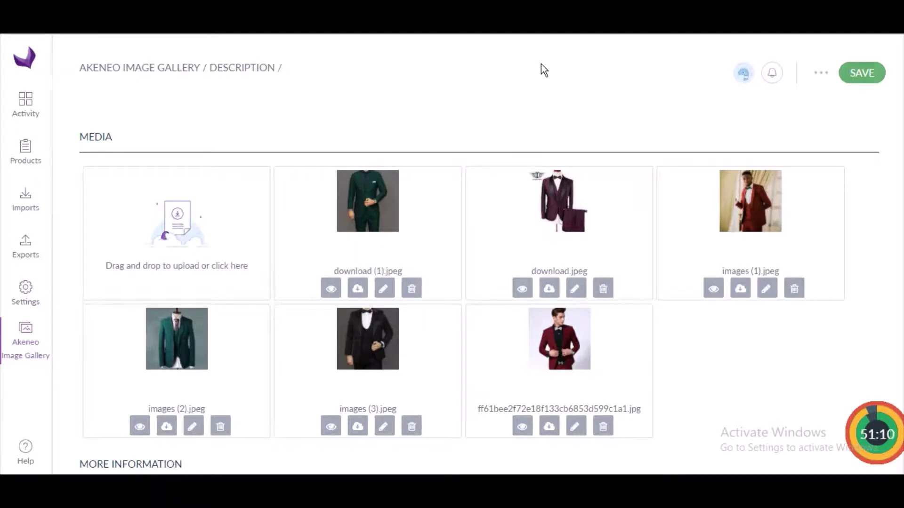
Return to the image gallery list and examine the operators of the creation date filter
{"action": "left_click", "coordinate": [21, 347]}
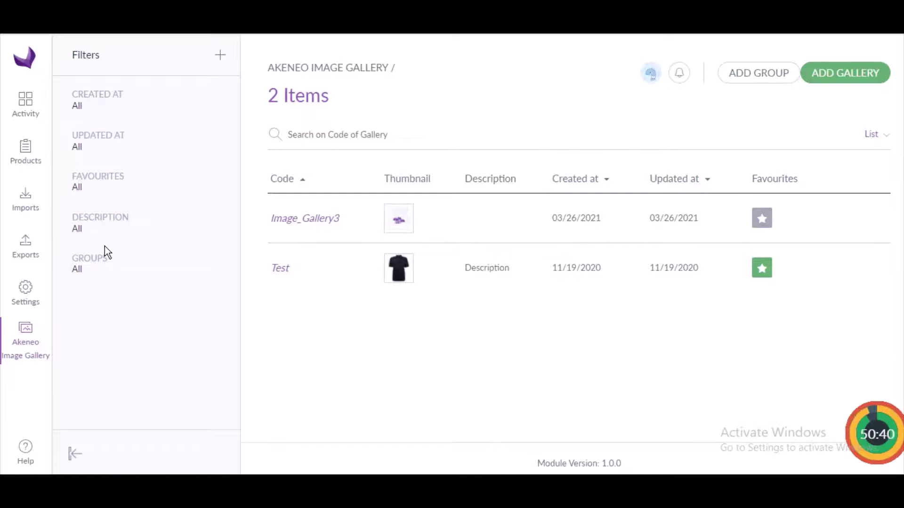
{"action": "left_click", "coordinate": [101, 96]}
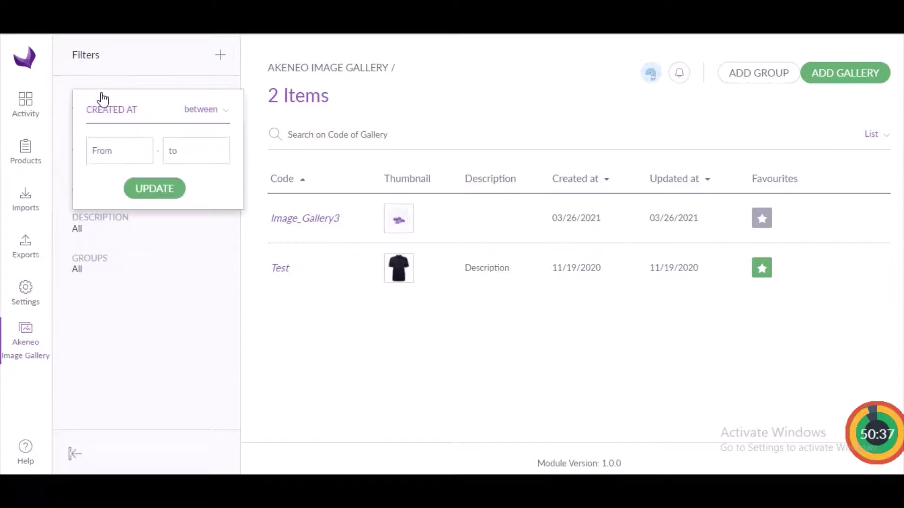
{"action": "left_click", "coordinate": [225, 114]}
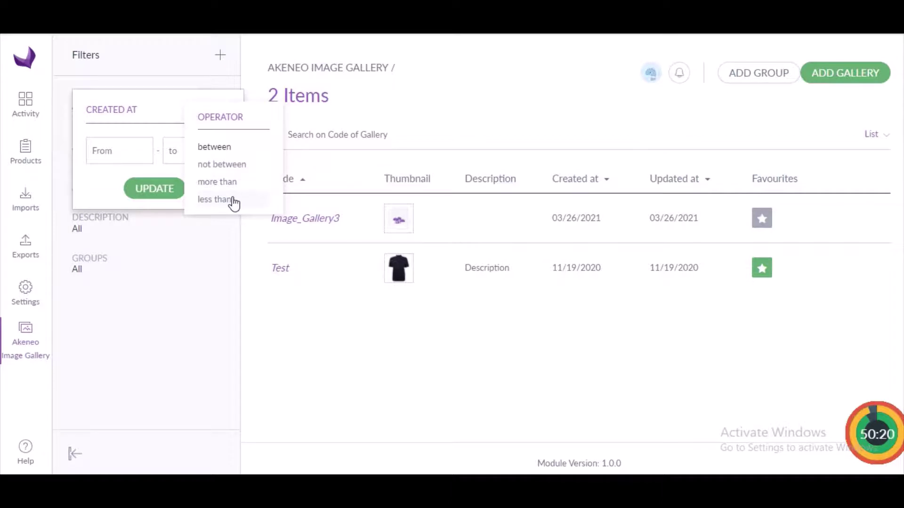
{"action": "left_click", "coordinate": [189, 269]}
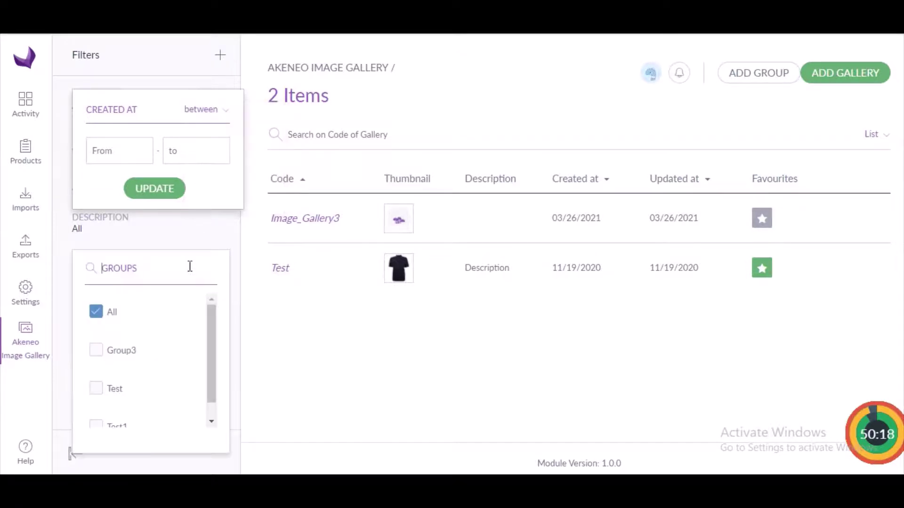
{"action": "left_click", "coordinate": [199, 233]}
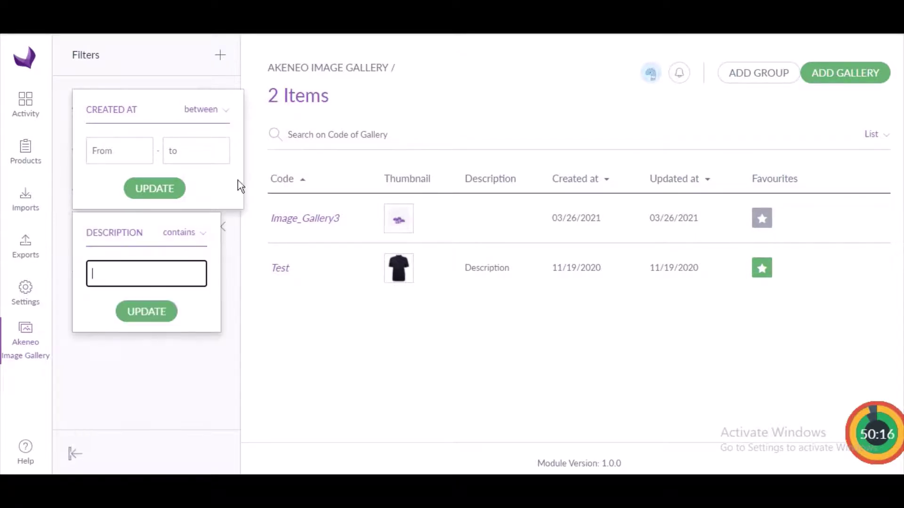
{"action": "left_click", "coordinate": [285, 115]}
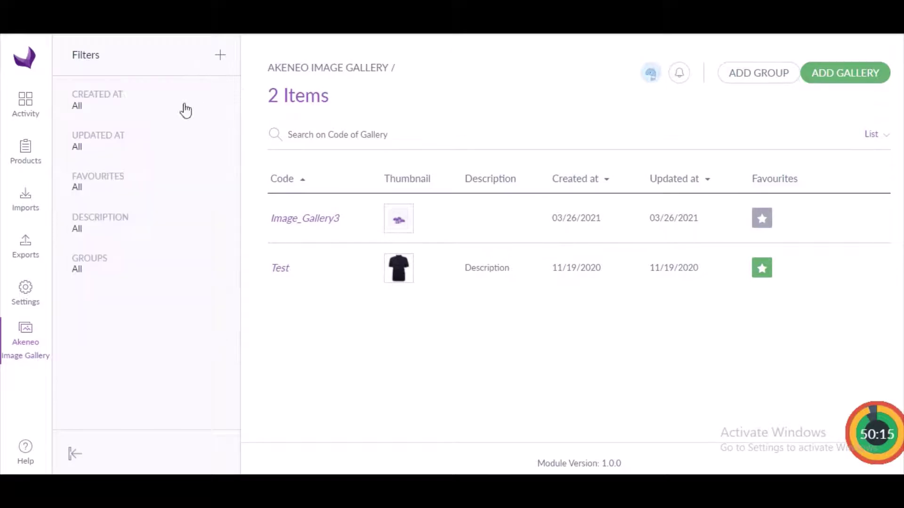
Examine the operators of the update date filter and the choices of the favourites filter
{"action": "left_click", "coordinate": [121, 138]}
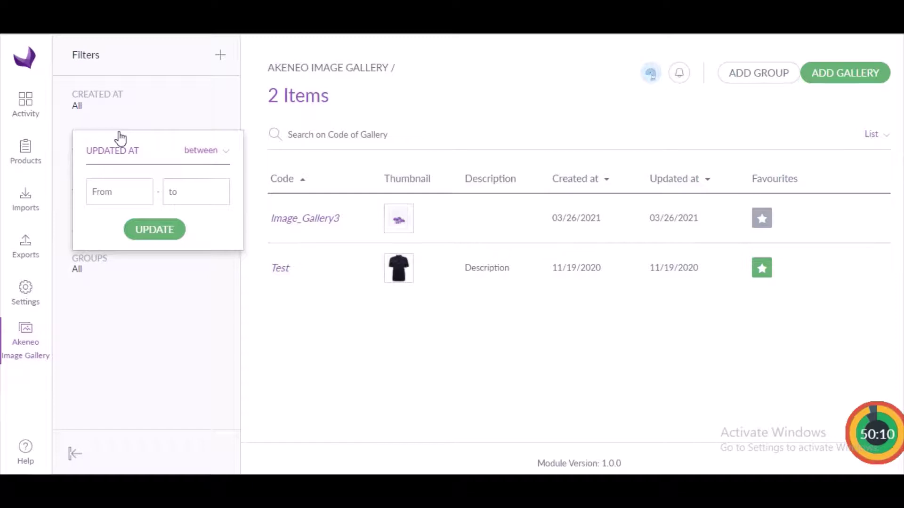
{"action": "left_click", "coordinate": [227, 150]}
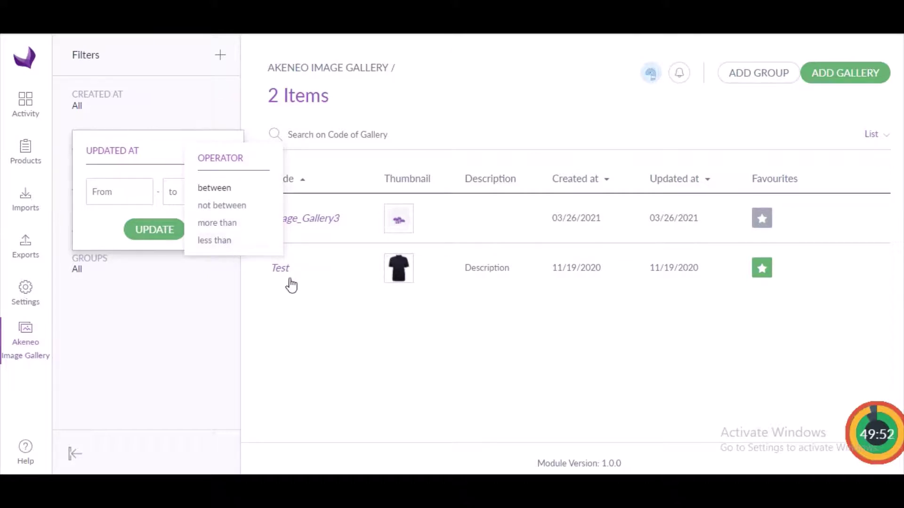
{"action": "left_click", "coordinate": [330, 319]}
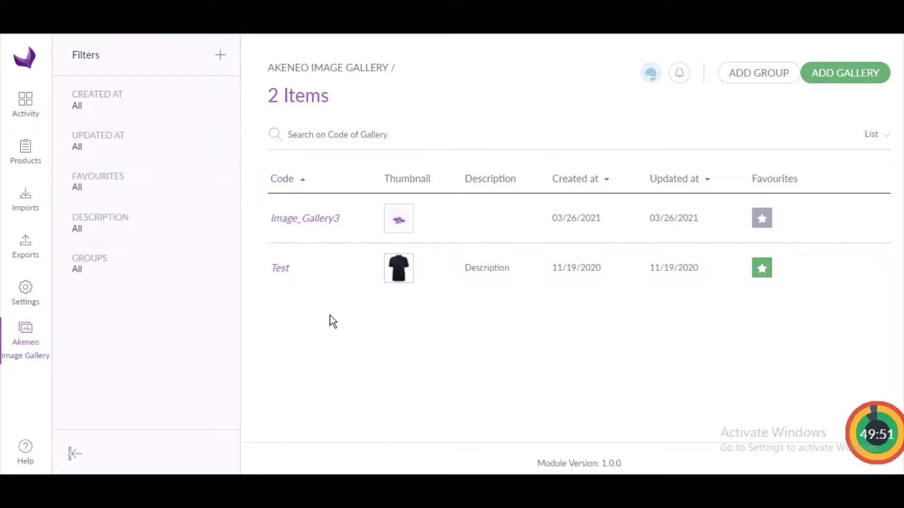
{"action": "left_click", "coordinate": [99, 188]}
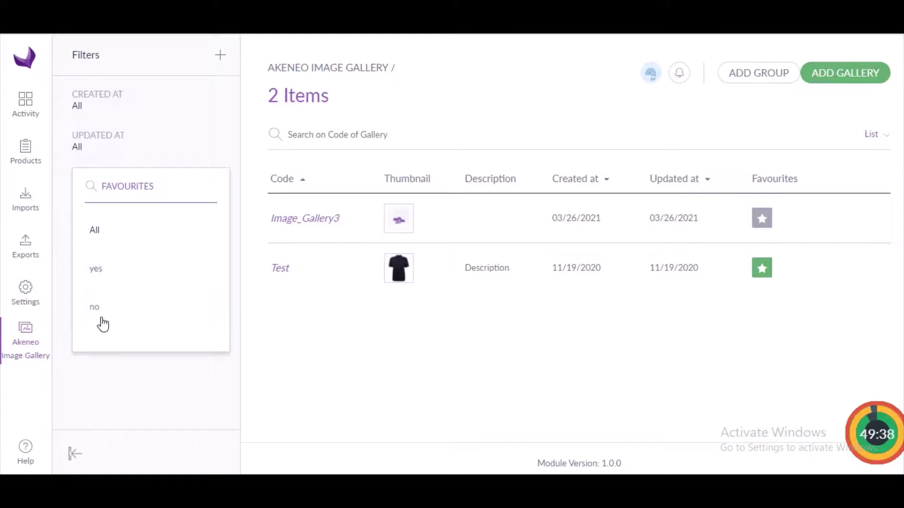
{"action": "left_click", "coordinate": [299, 366]}
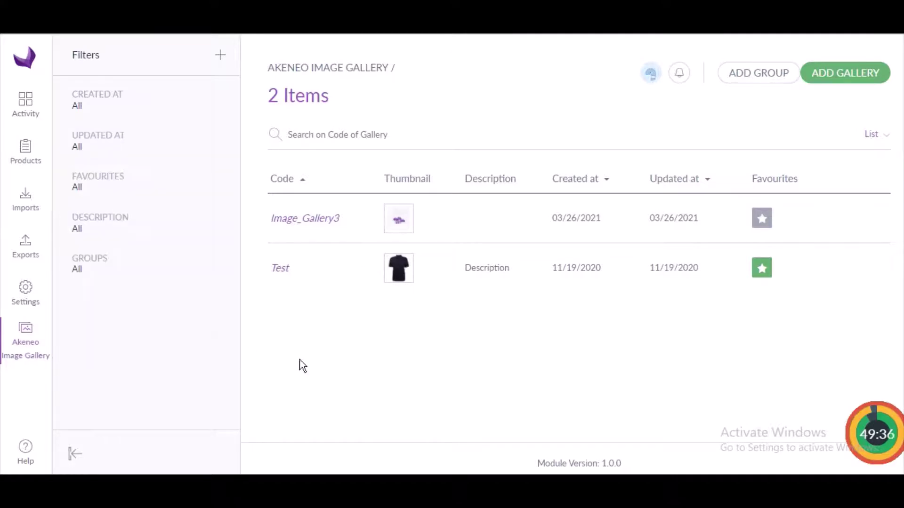
Examine the operators of the description filter and the groups offered by the groups filter
{"action": "left_click", "coordinate": [101, 222]}
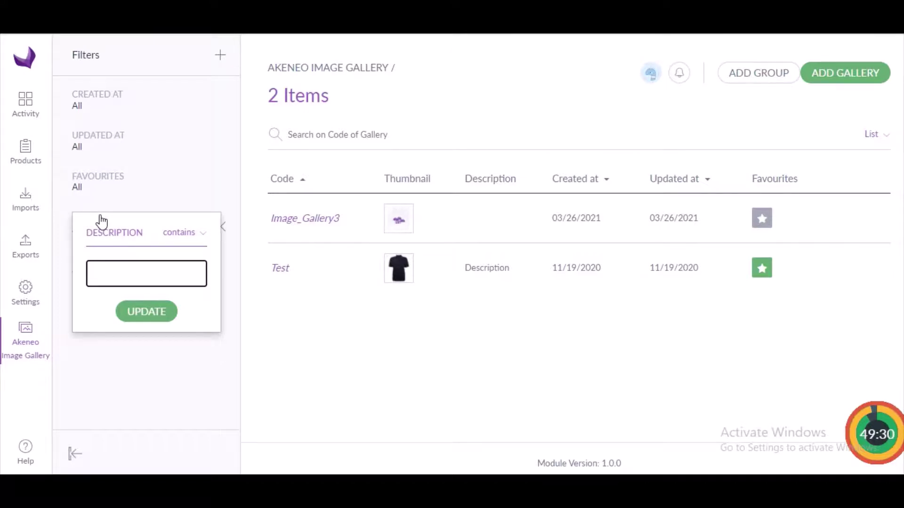
{"action": "left_click", "coordinate": [199, 235]}
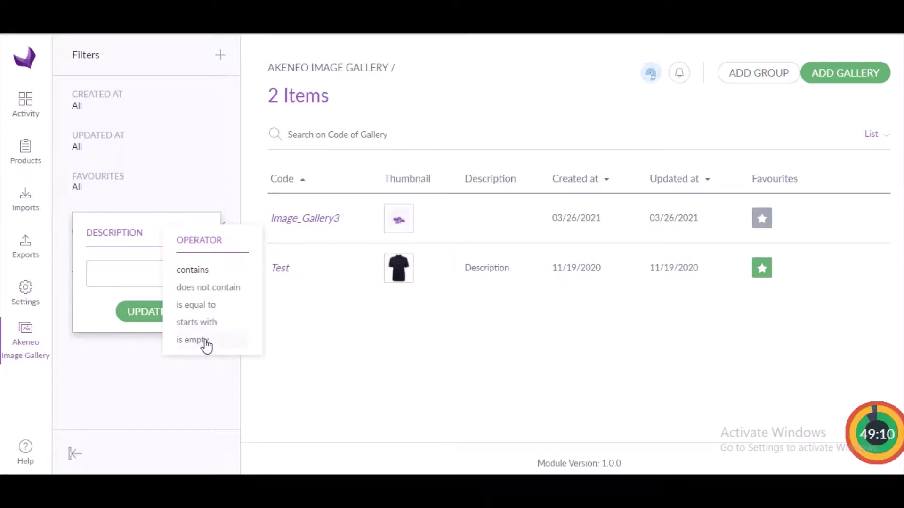
{"action": "left_click", "coordinate": [307, 338]}
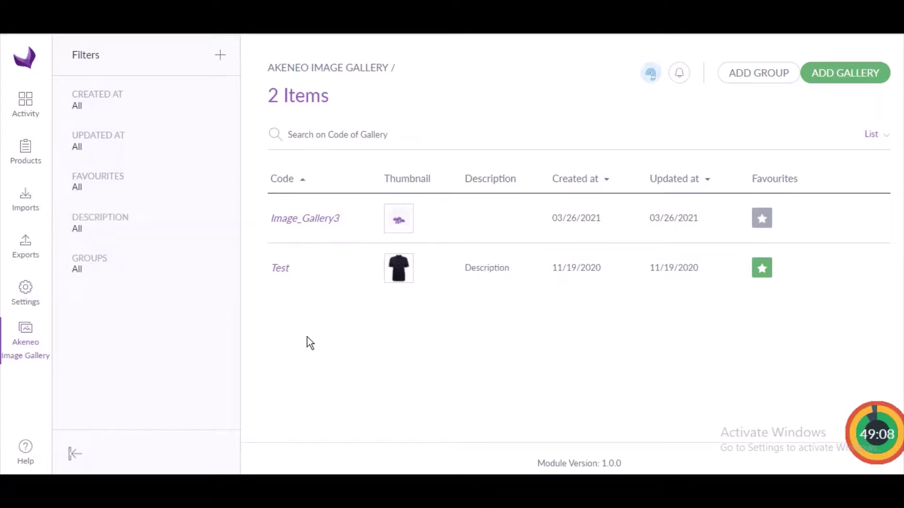
{"action": "left_click", "coordinate": [104, 261]}
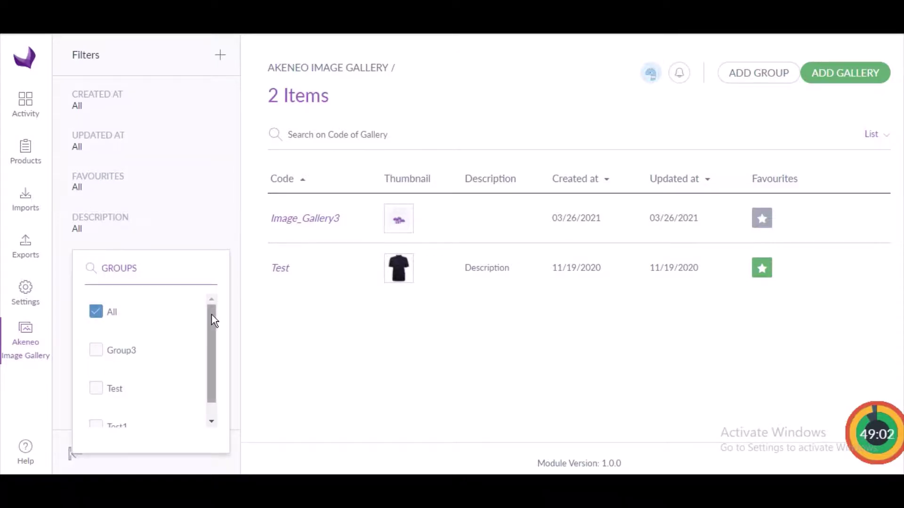
{"action": "left_click_drag", "start_coordinate": [211, 314], "coordinate": [211, 351]}
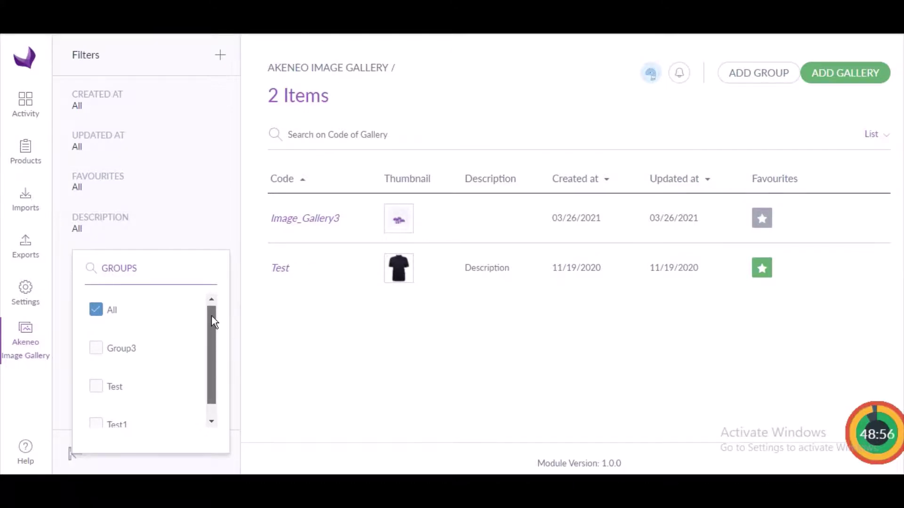
{"action": "left_click", "coordinate": [301, 325]}
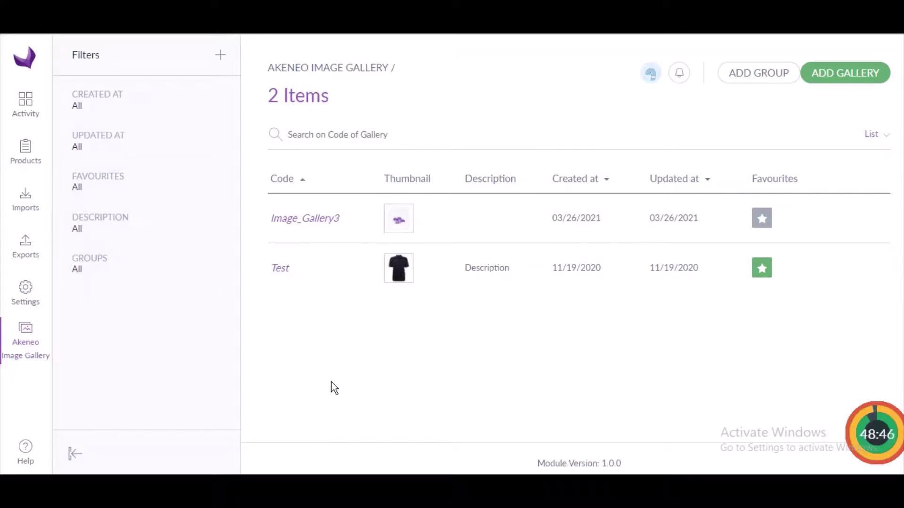
Start creating a new product, not a product model, in the product catalog with the SKU Suit1
{"action": "left_click", "coordinate": [27, 152]}
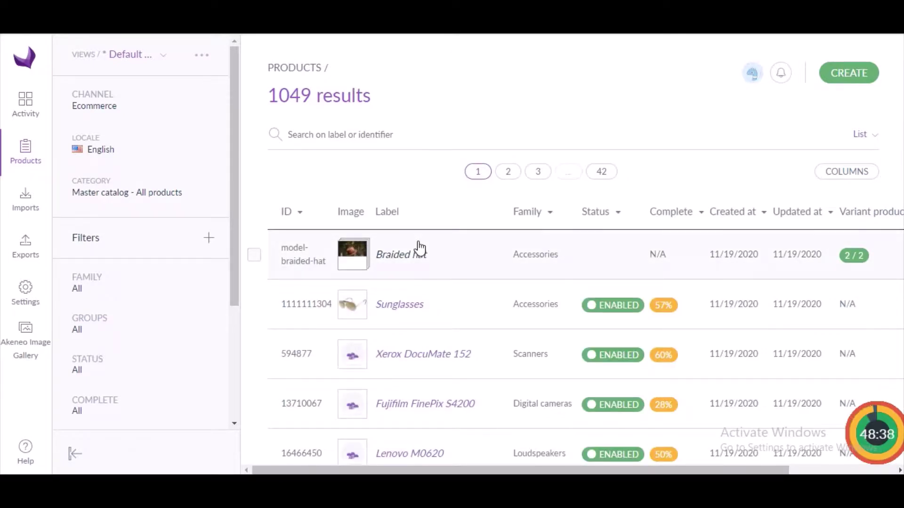
{"action": "left_click", "coordinate": [846, 83]}
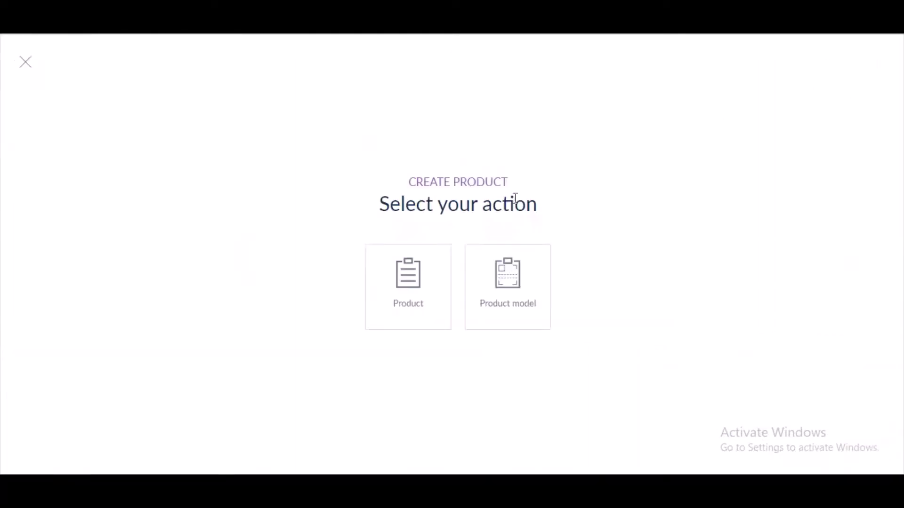
{"action": "left_click", "coordinate": [420, 286]}
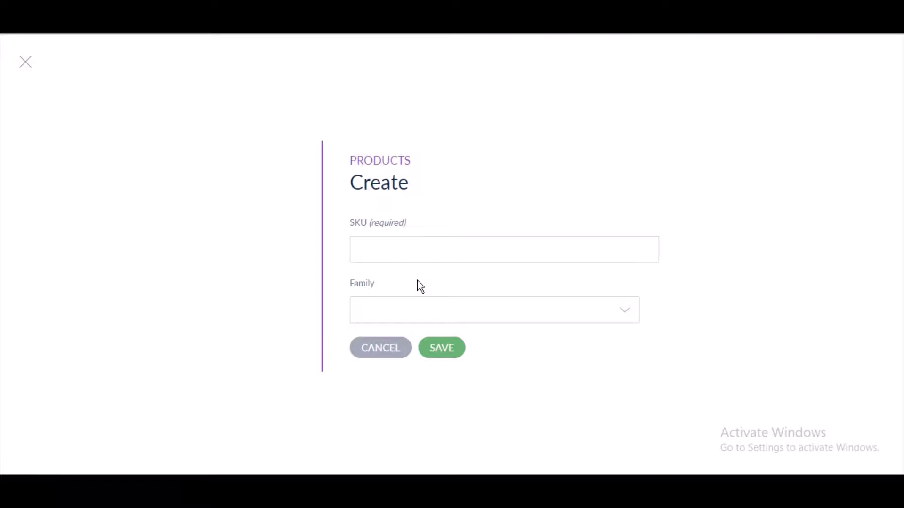
{"action": "left_click", "coordinate": [422, 255]}
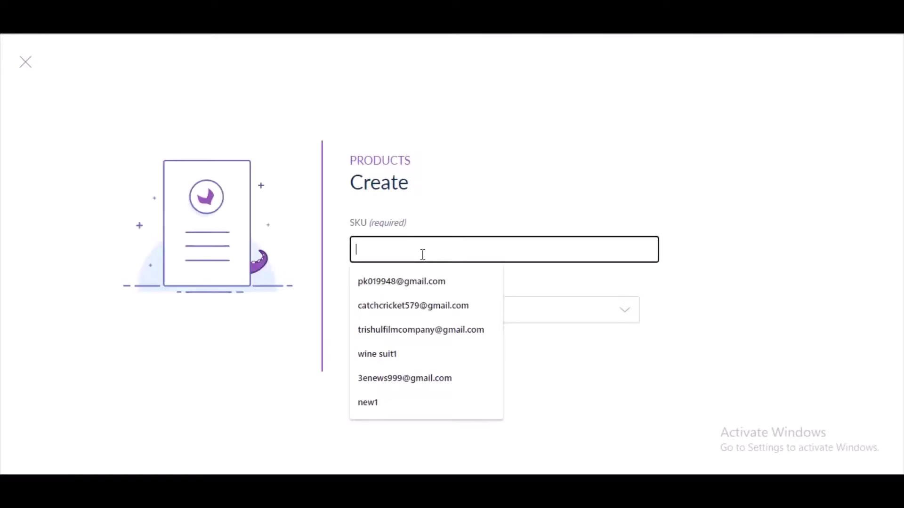
{"action": "type", "text": "A"}
{"action": "key", "text": "BackSpace"}
{"action": "type", "text": "Suit"}
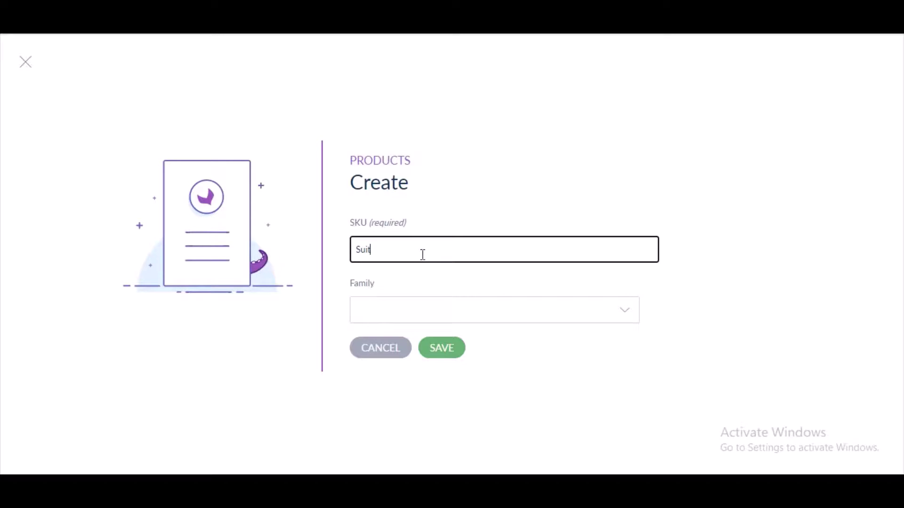
{"action": "type", "text": "1"}
Assign the Clothing family to the new product and save it
{"action": "left_click", "coordinate": [474, 315]}
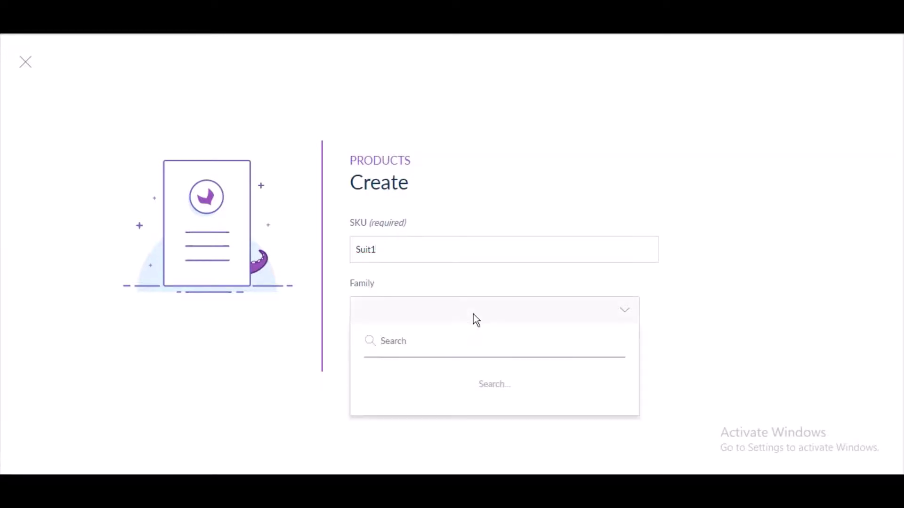
{"action": "type", "text": "clothin"}
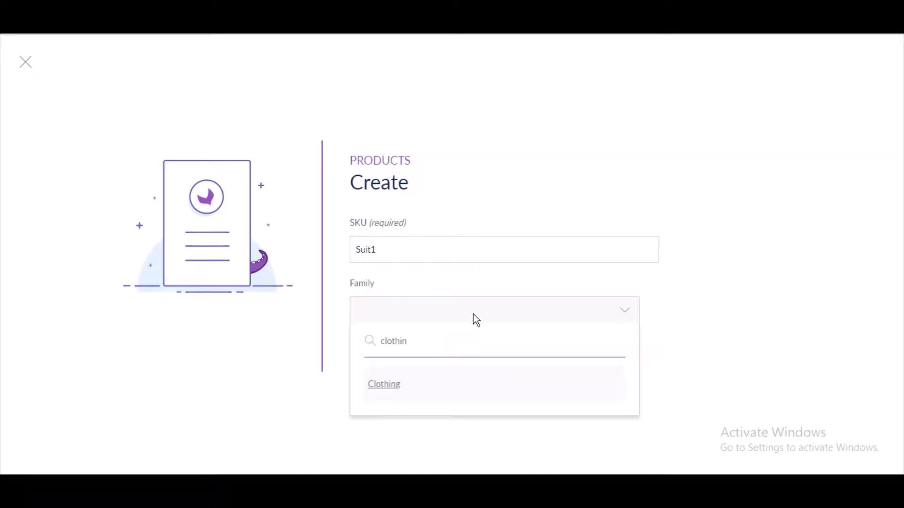
{"action": "left_click", "coordinate": [392, 389]}
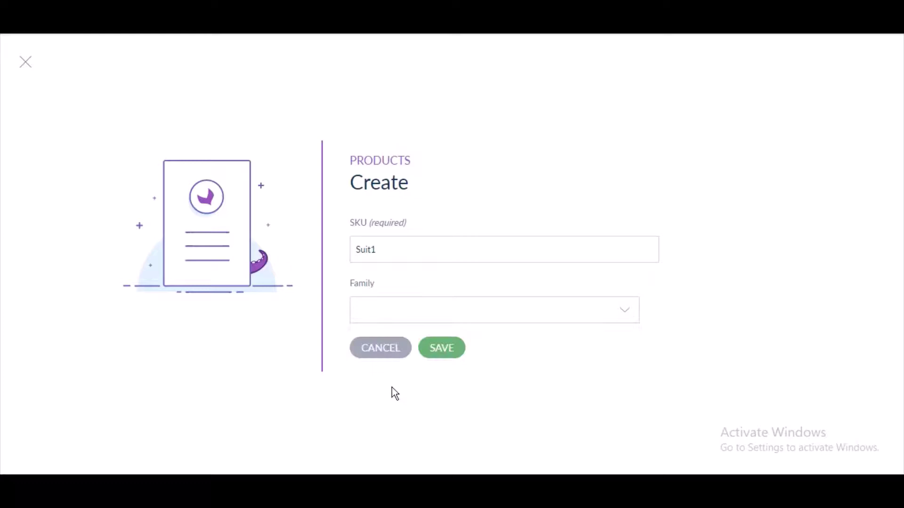
{"action": "left_click", "coordinate": [440, 348]}
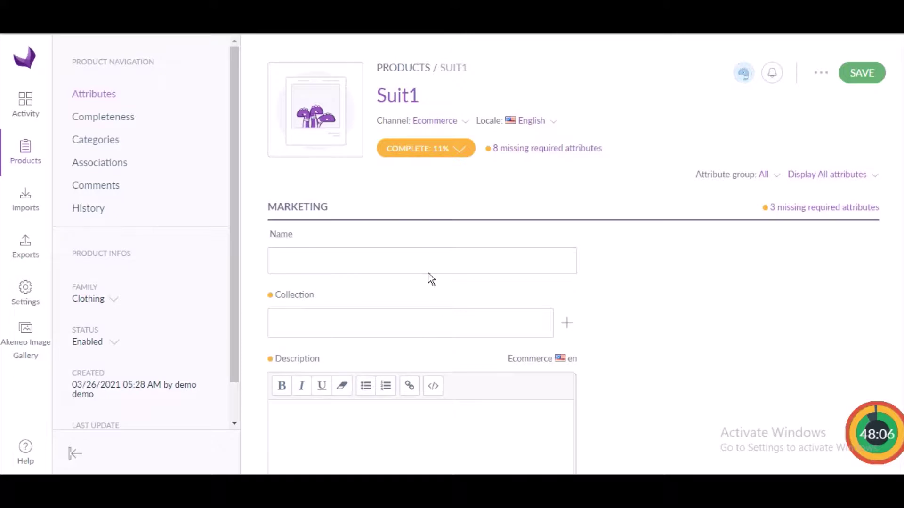
Name the product Slim Suit and assign it to the Spring 2016 collection
{"action": "left_click", "coordinate": [425, 256]}
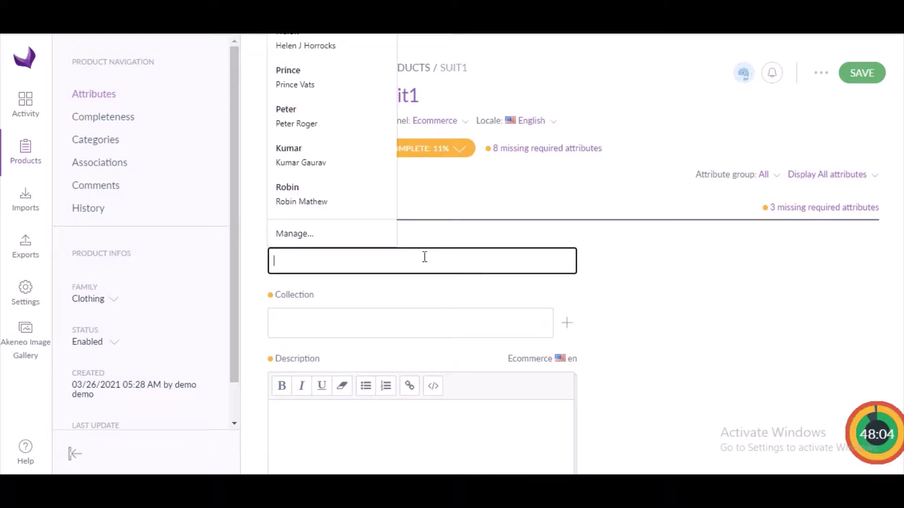
{"action": "type", "text": "S"}
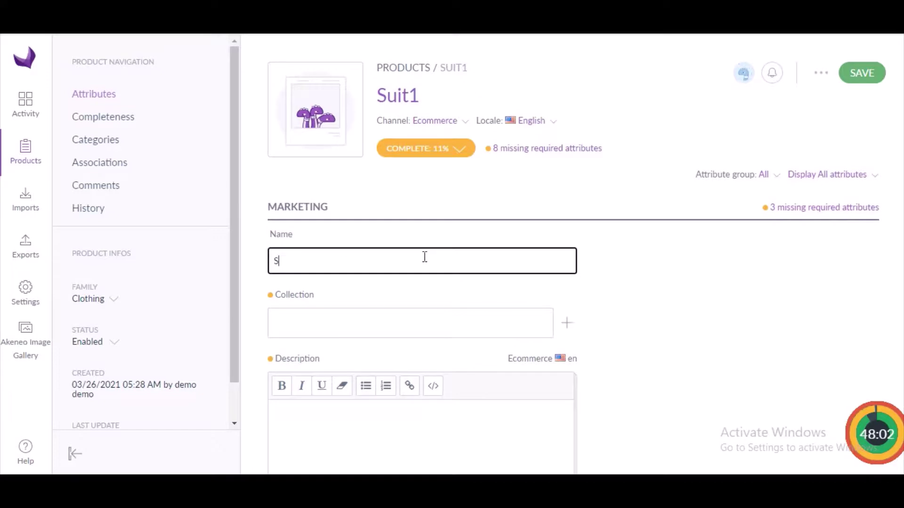
{"action": "type", "text": "lim Suit"}
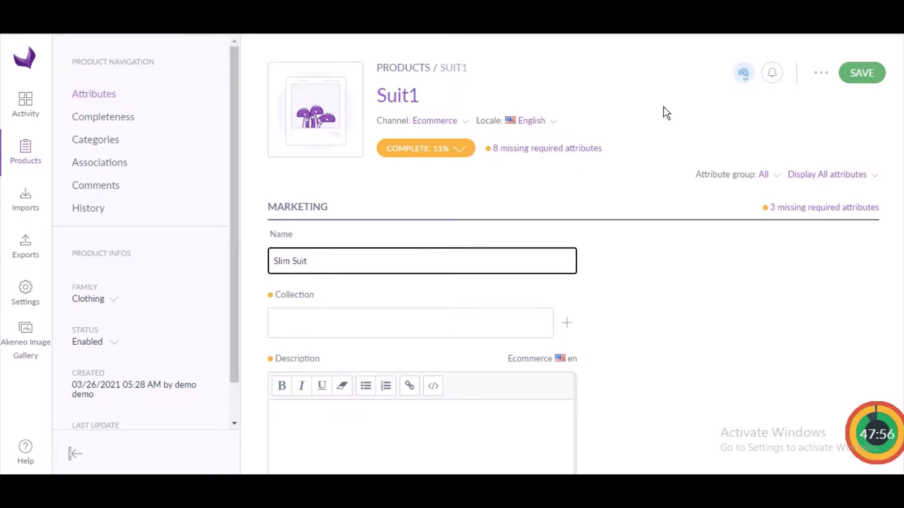
{"action": "left_click", "coordinate": [722, 149]}
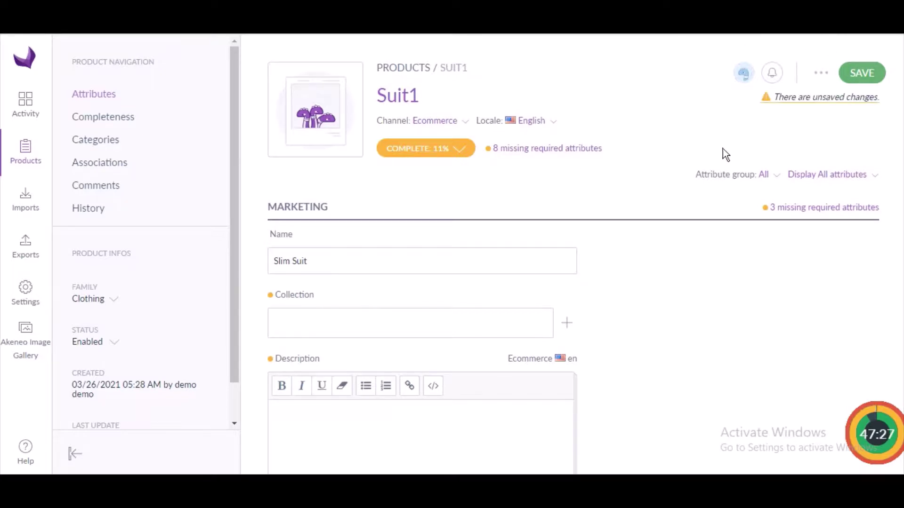
{"action": "left_click", "coordinate": [508, 330]}
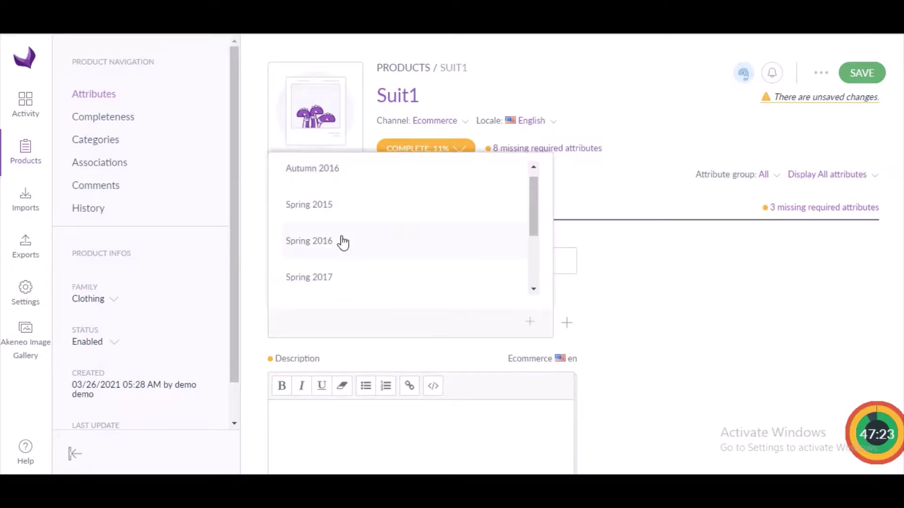
{"action": "left_click", "coordinate": [344, 242]}
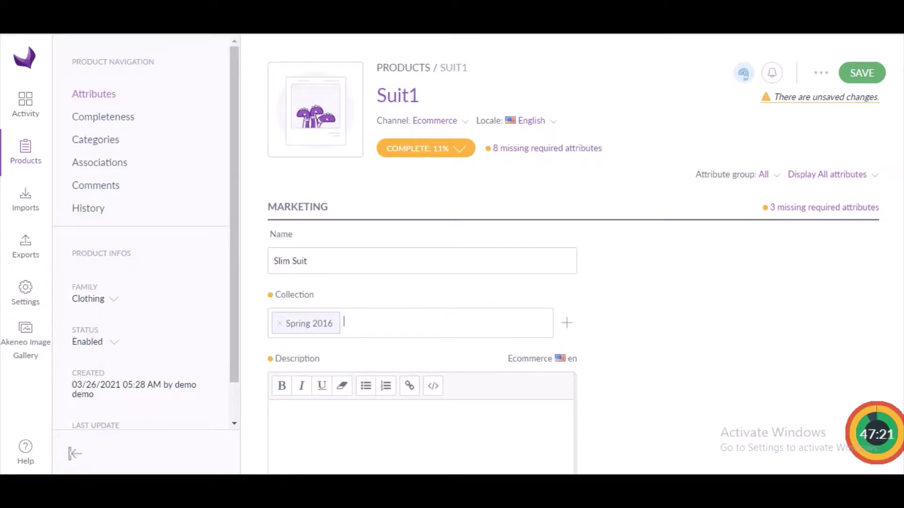
Enter the product description "3-piece slit suit in all sizes."
{"action": "scroll", "coordinate": [637, 186], "scroll_direction": "down", "scroll_amount": 3}
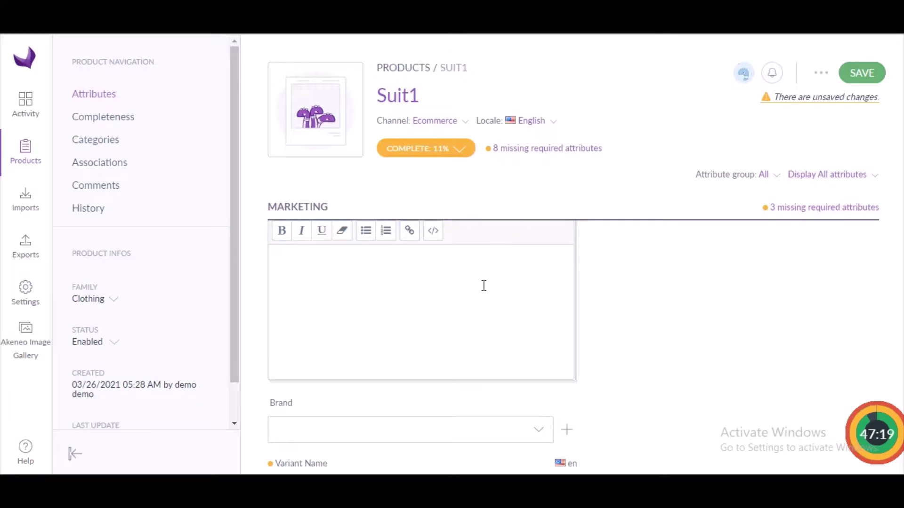
{"action": "left_click", "coordinate": [483, 286]}
{"action": "scroll", "coordinate": [484, 286], "scroll_direction": "down", "scroll_amount": 6}
{"action": "scroll", "coordinate": [483, 286], "scroll_direction": "up", "scroll_amount": 3}
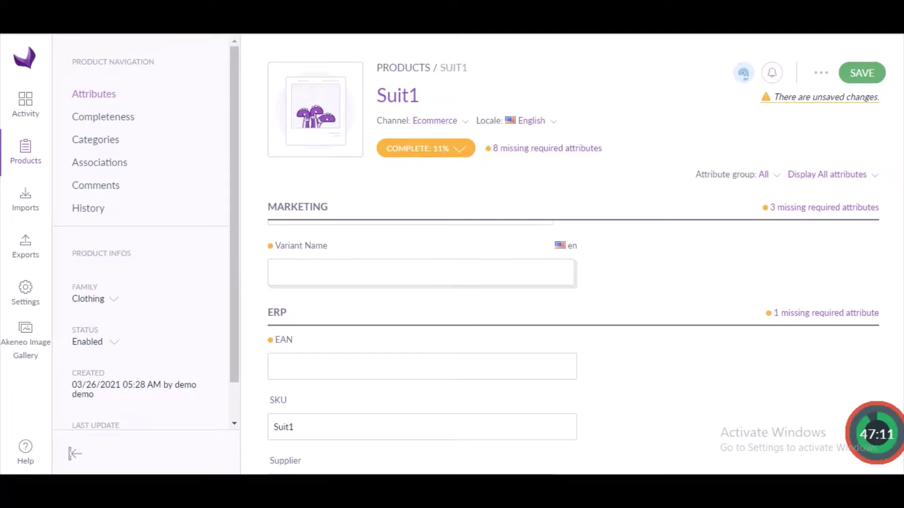
{"action": "scroll", "coordinate": [725, 287], "scroll_direction": "down", "scroll_amount": 1}
{"action": "scroll", "coordinate": [342, 307], "scroll_direction": "up", "scroll_amount": 3}
{"action": "left_click", "coordinate": [343, 307]}
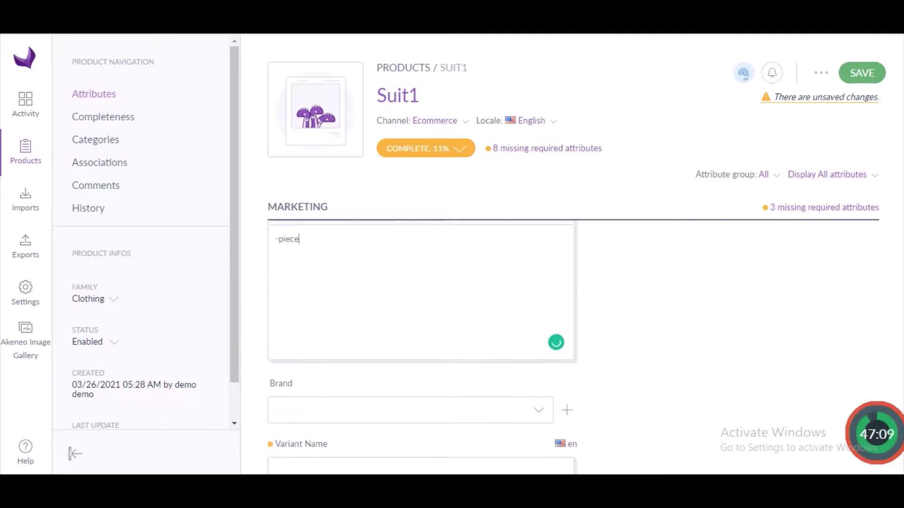
{"action": "left_click", "coordinate": [275, 266]}
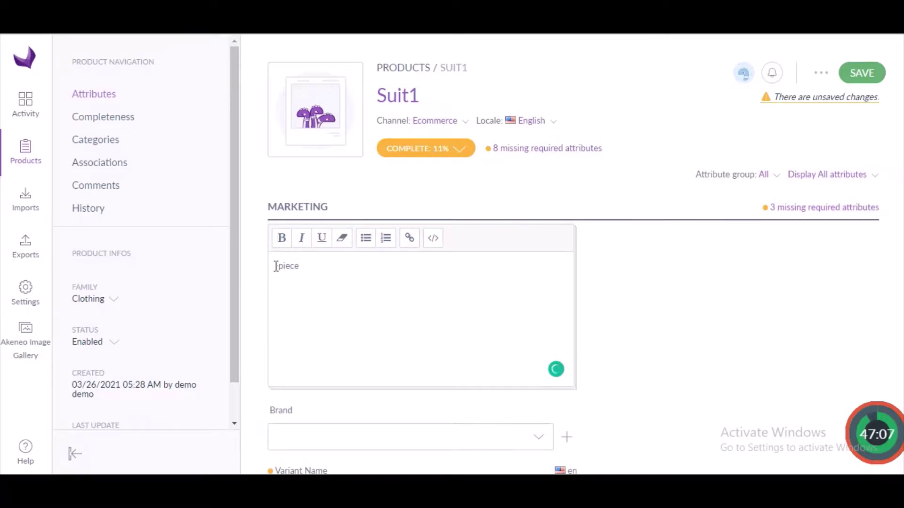
{"action": "type", "text": "3"}
{"action": "key", "text": "Right"}
{"action": "key", "text": "Right"}
{"action": "key", "text": "Right"}
{"action": "key", "text": "Right"}
{"action": "key", "text": "Right"}
{"action": "key", "text": "Right"}
{"action": "type", "text": "slit suit in"}
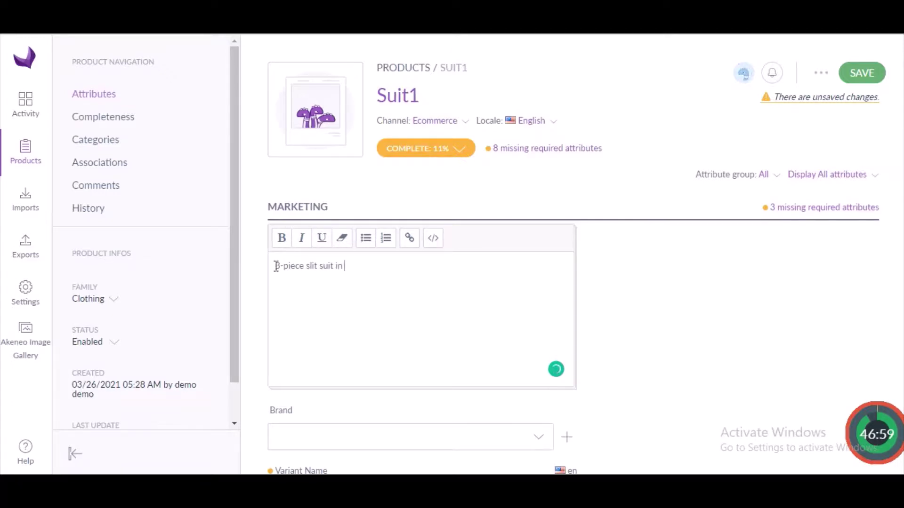
{"action": "type", "text": " all sizes."}
Set the product's variant name to color
{"action": "scroll", "coordinate": [573, 348], "scroll_direction": "down", "scroll_amount": 5}
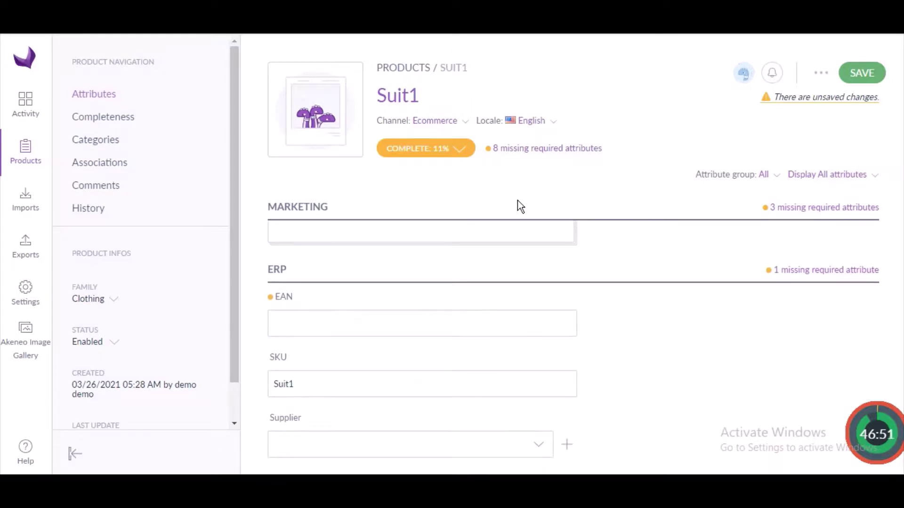
{"action": "left_click", "coordinate": [520, 227]}
{"action": "type", "text": "color"}
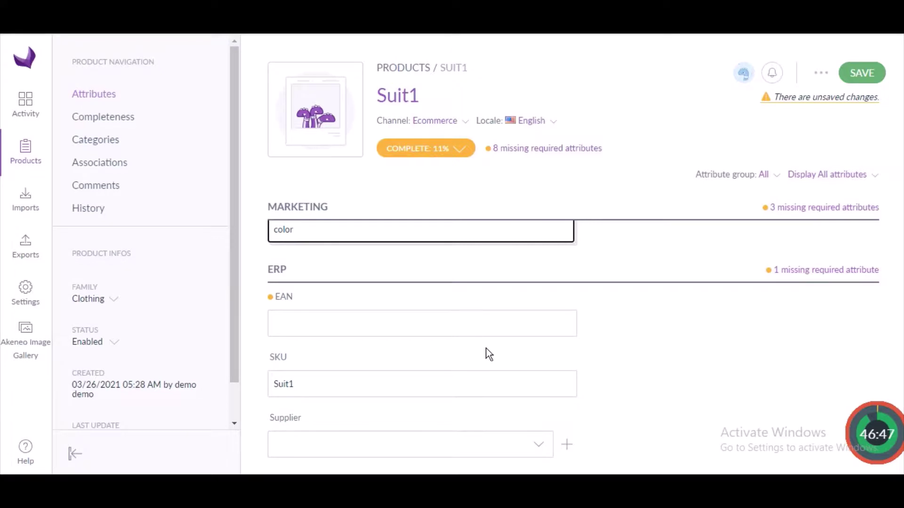
Set the product's color to Black and its size to XS
{"action": "scroll", "coordinate": [422, 323], "scroll_direction": "down", "scroll_amount": 5}
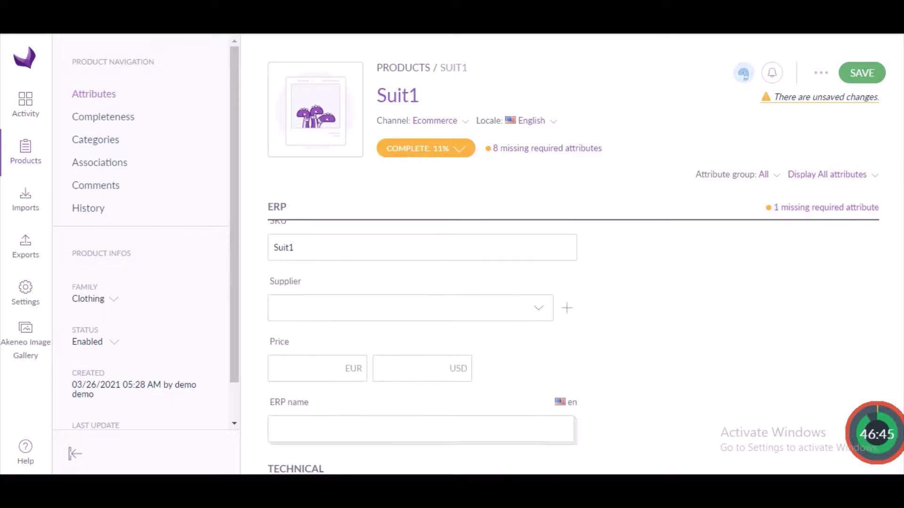
{"action": "scroll", "coordinate": [494, 251], "scroll_direction": "down", "scroll_amount": 4}
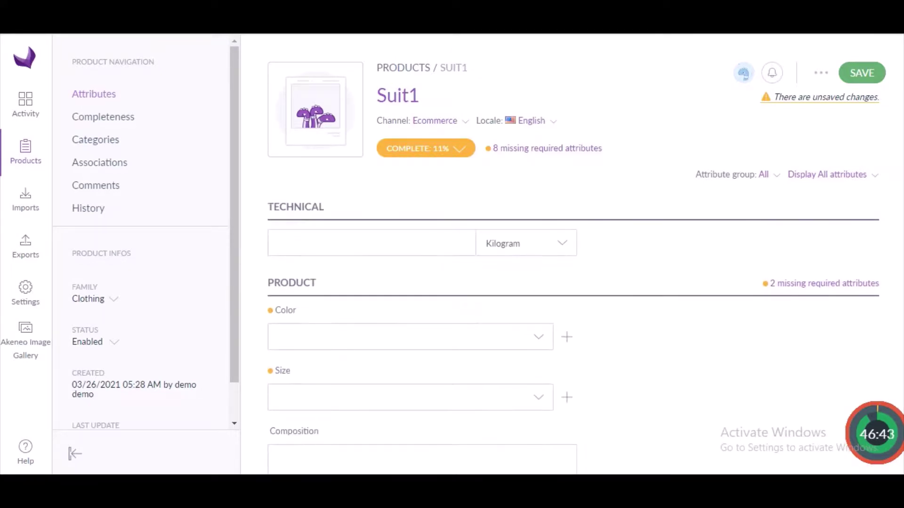
{"action": "left_click", "coordinate": [540, 287]}
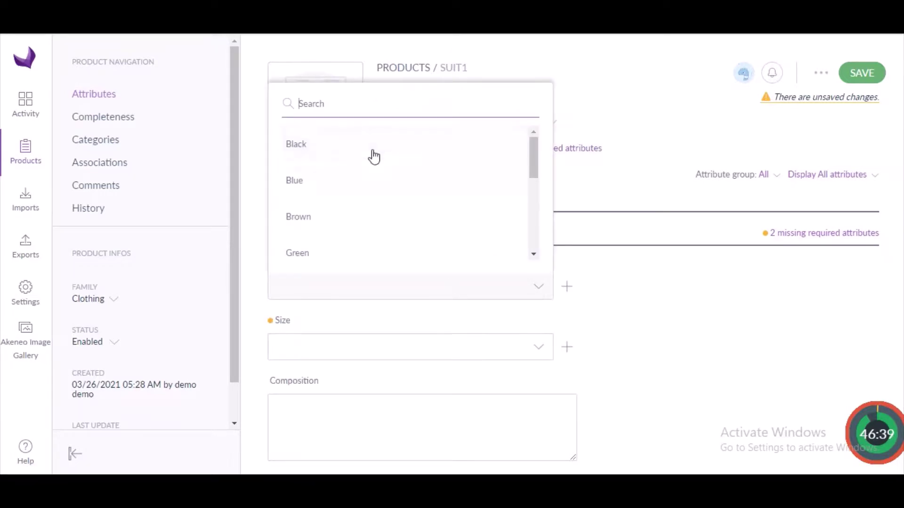
{"action": "left_click", "coordinate": [375, 160]}
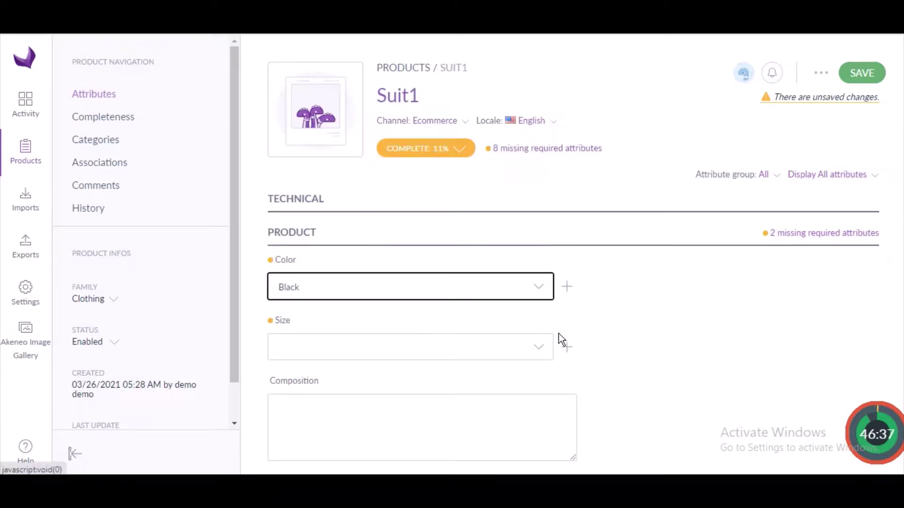
{"action": "left_click", "coordinate": [540, 351]}
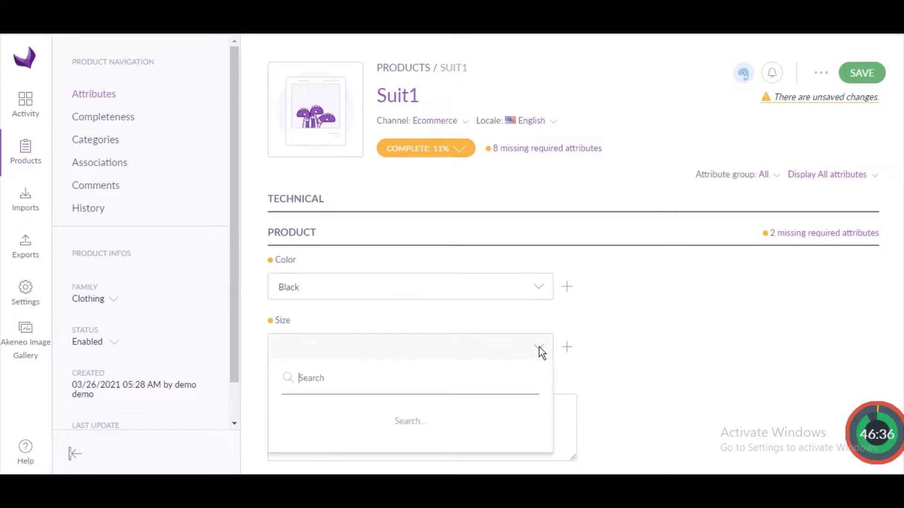
{"action": "left_click", "coordinate": [420, 238]}
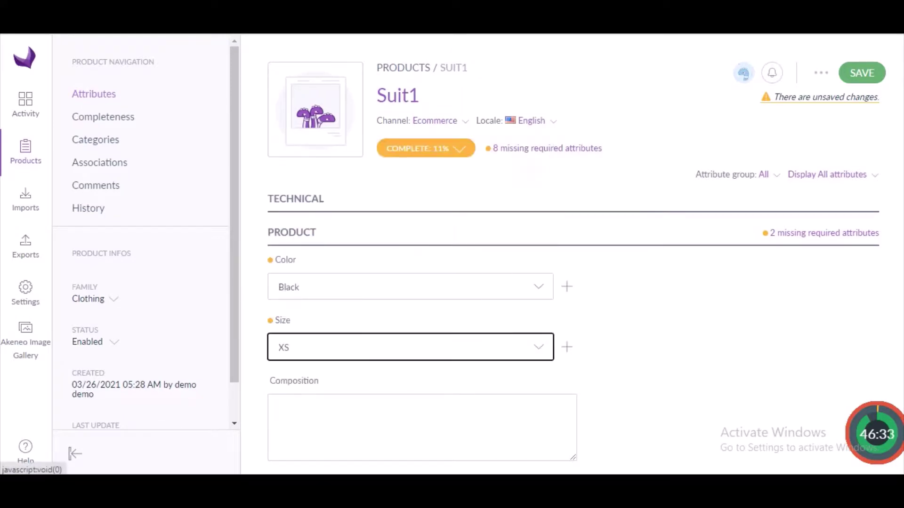
Add the Image_Gallery3 gallery to the product's Gallery3 media attribute and review its images
{"action": "scroll", "coordinate": [573, 348], "scroll_direction": "down", "scroll_amount": 10}
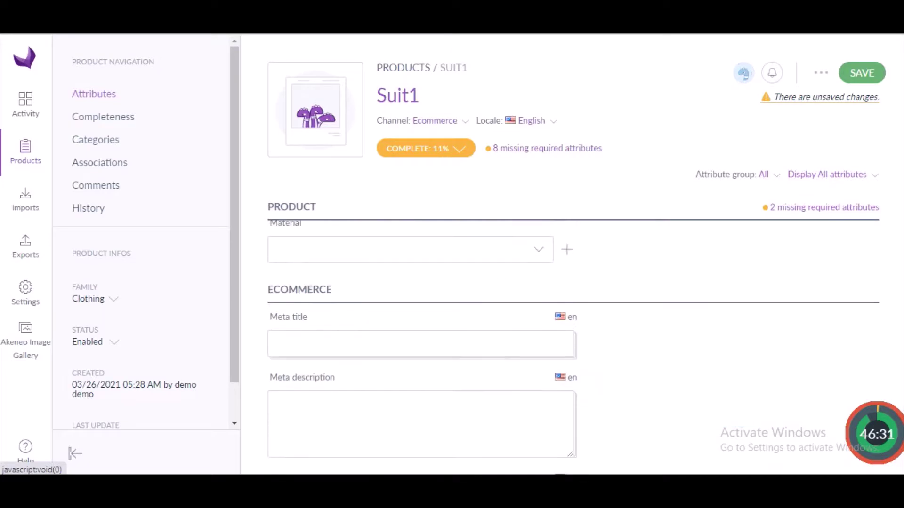
{"action": "scroll", "coordinate": [690, 329], "scroll_direction": "down", "scroll_amount": 8}
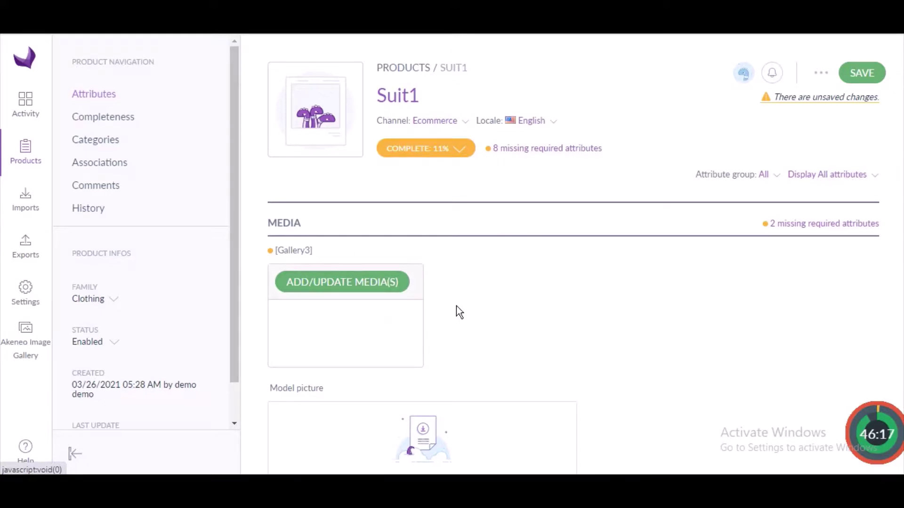
{"action": "left_click", "coordinate": [380, 284]}
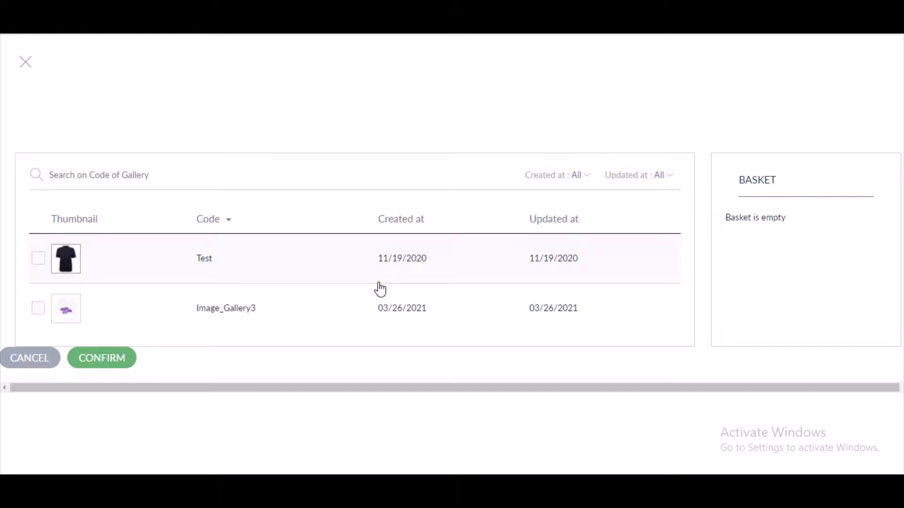
{"action": "left_click", "coordinate": [36, 312]}
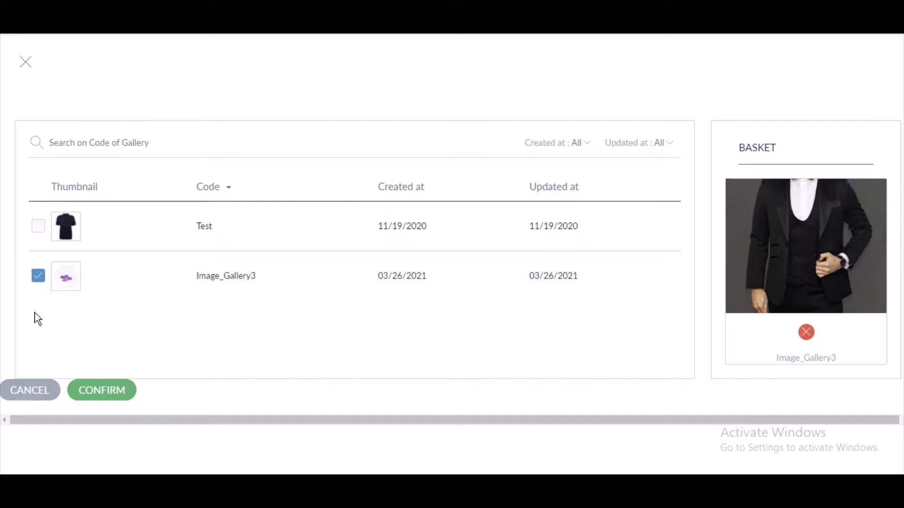
{"action": "left_click", "coordinate": [111, 392]}
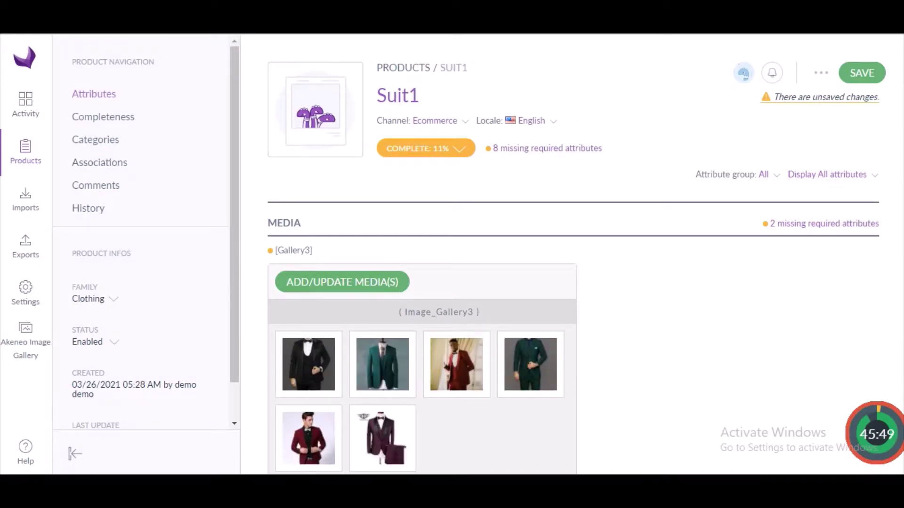
{"action": "scroll", "coordinate": [422, 348], "scroll_direction": "up", "scroll_amount": 5}
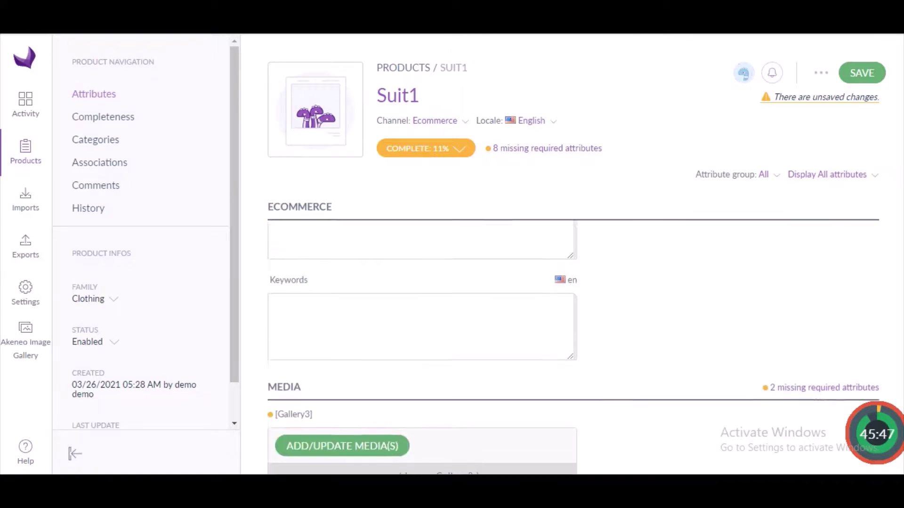
{"action": "scroll", "coordinate": [422, 348], "scroll_direction": "down", "scroll_amount": 5}
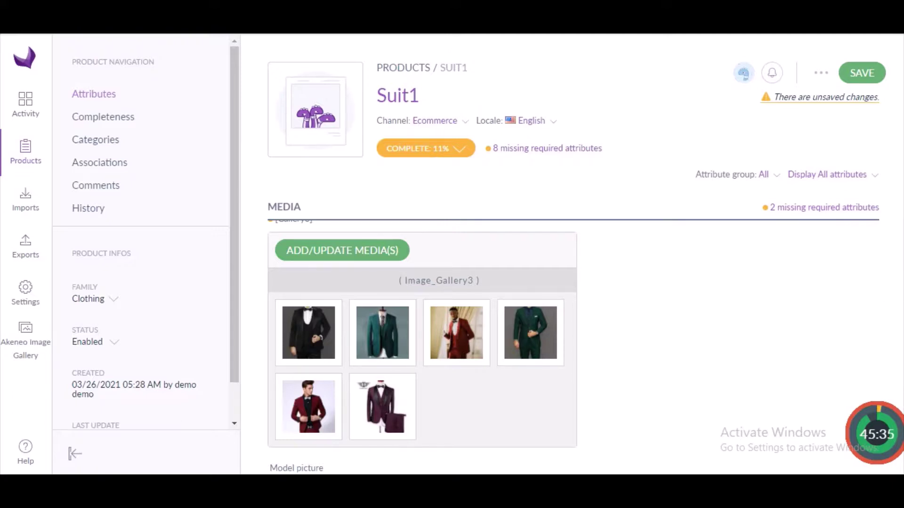
Save the Suit1 product with its assigned gallery
{"action": "scroll", "coordinate": [422, 348], "scroll_direction": "down", "scroll_amount": 1}
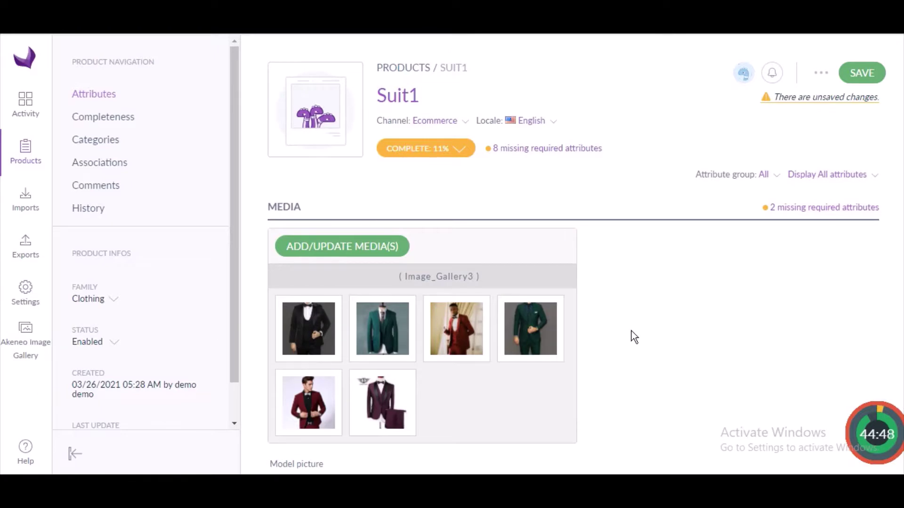
{"action": "left_click", "coordinate": [856, 78]}
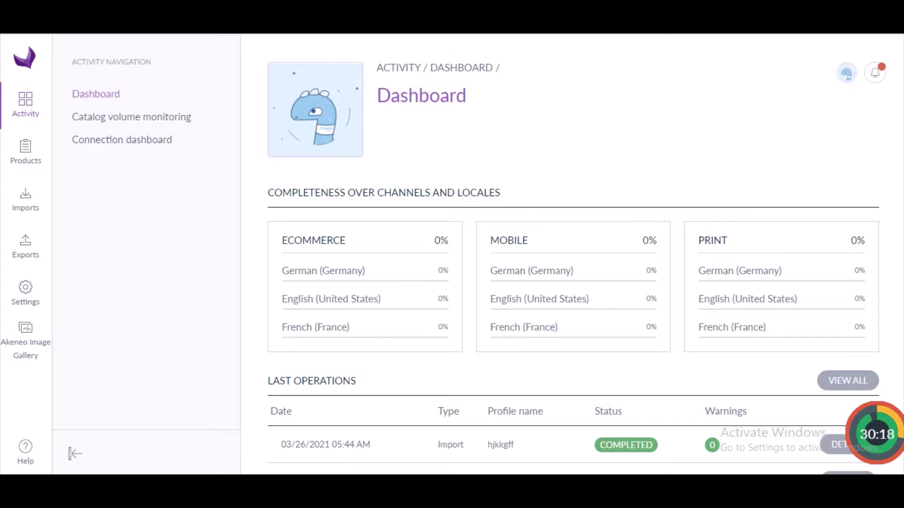
Start a new export profile with code csv_gallery3_export and label CSV Gallery Export
{"action": "left_click", "coordinate": [20, 251]}
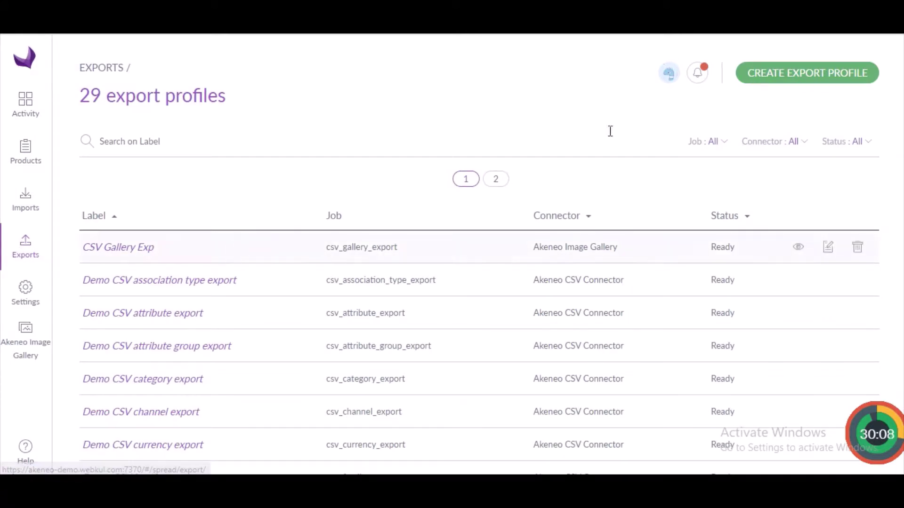
{"action": "left_click", "coordinate": [827, 80]}
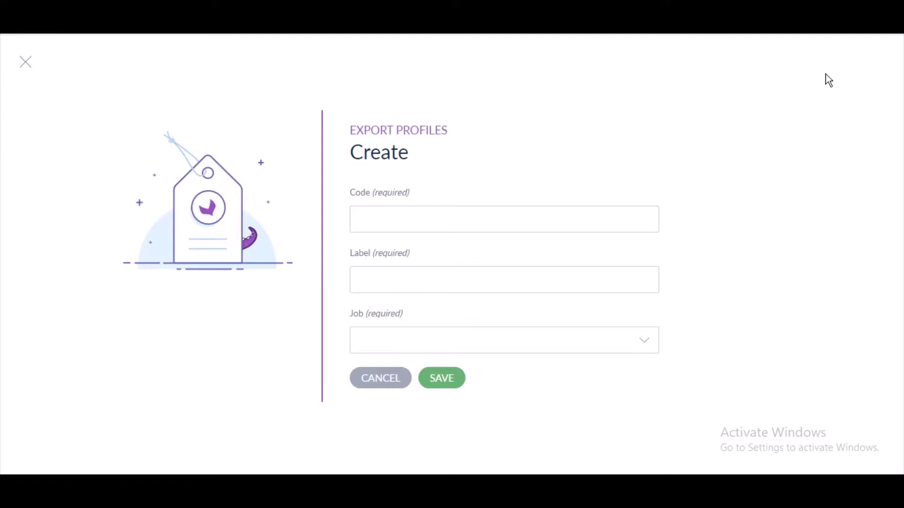
{"action": "left_click", "coordinate": [582, 222]}
{"action": "type", "text": "csv"}
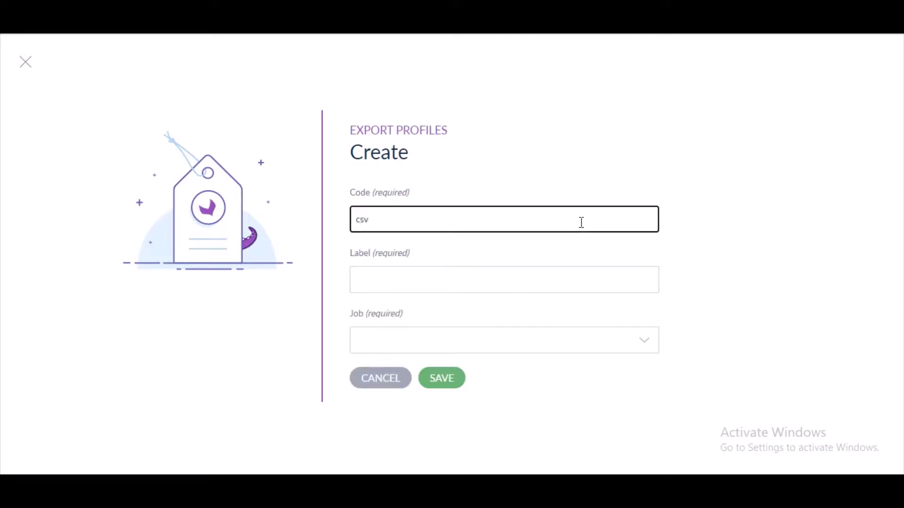
{"action": "type", "text": "_gallery3_"}
{"action": "type", "text": "export"}
{"action": "left_click", "coordinate": [521, 280]}
{"action": "type", "text": "CSV"}
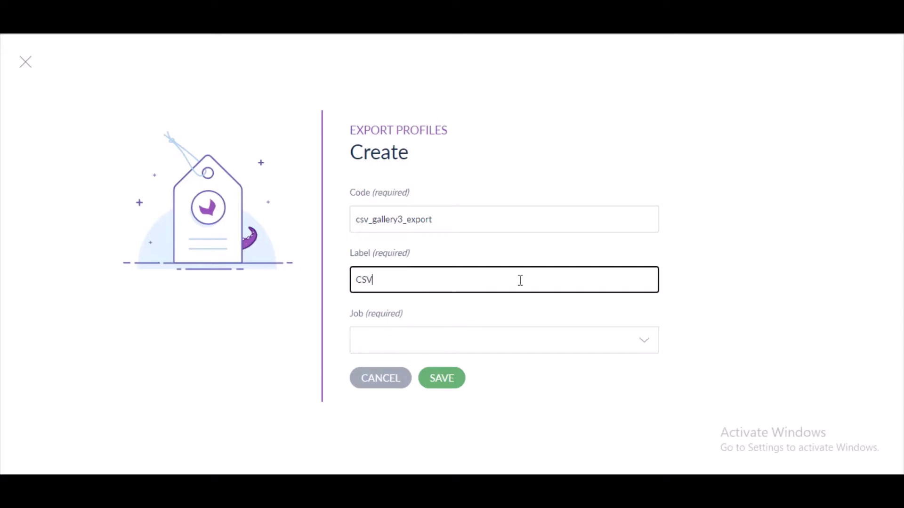
{"action": "type", "text": " Gallery Export"}
Set the export profile's job to Akeneo Image Gallery CSV Export and save the profile
{"action": "left_click", "coordinate": [606, 348]}
{"action": "scroll", "coordinate": [507, 226], "scroll_direction": "up", "scroll_amount": 1}
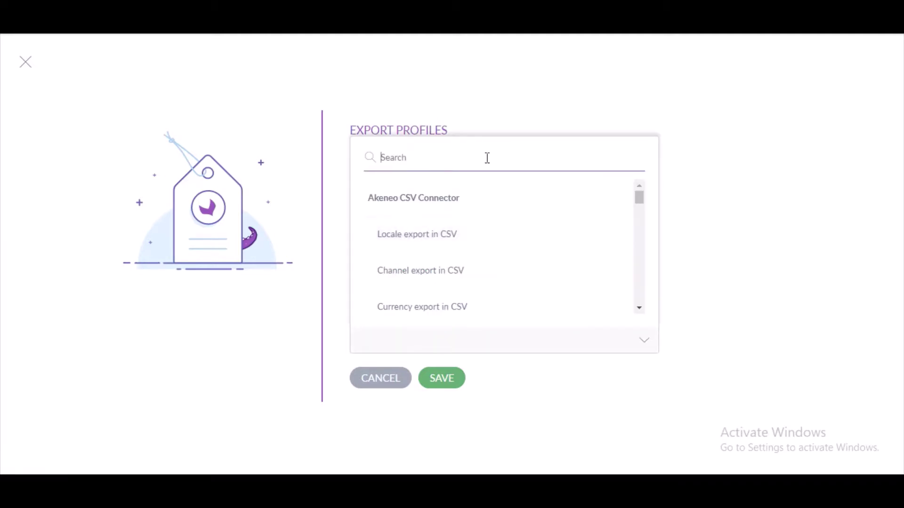
{"action": "type", "text": "ak"}
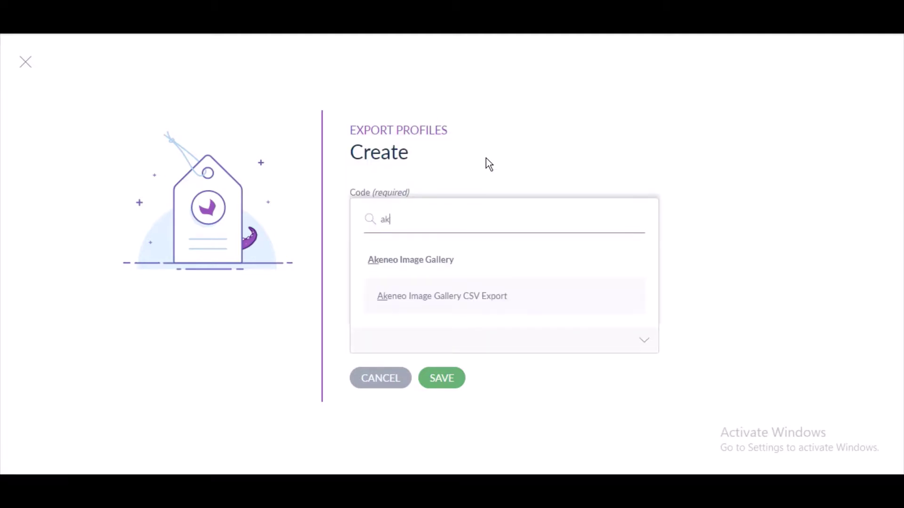
{"action": "type", "text": "en"}
{"action": "left_click", "coordinate": [467, 305]}
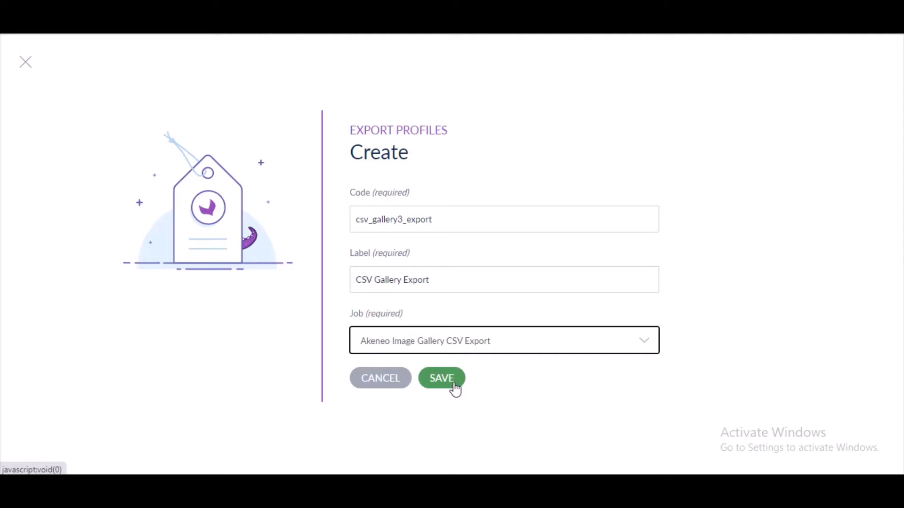
{"action": "left_click", "coordinate": [442, 379]}
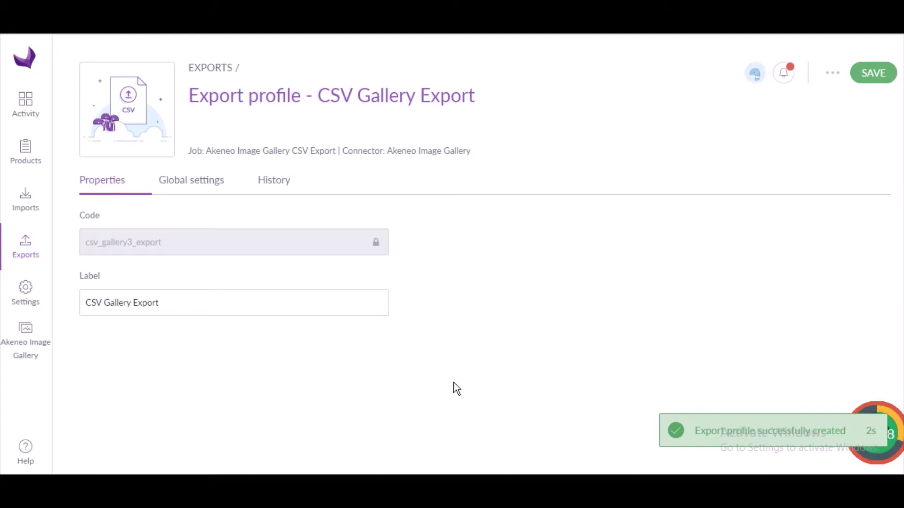
{"action": "left_click", "coordinate": [875, 75]}
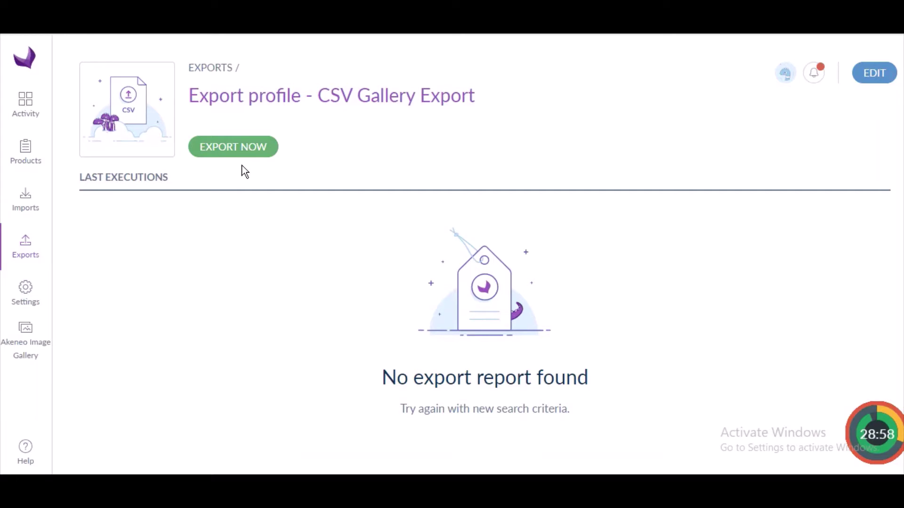
Run the CSV Gallery Export and download its generated CSV file to the Desktop
{"action": "left_click", "coordinate": [237, 151]}
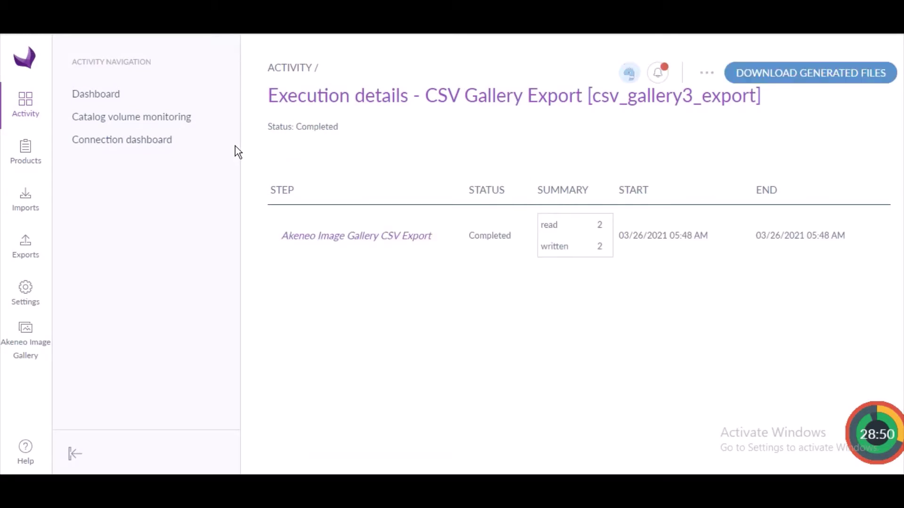
{"action": "left_click", "coordinate": [814, 78]}
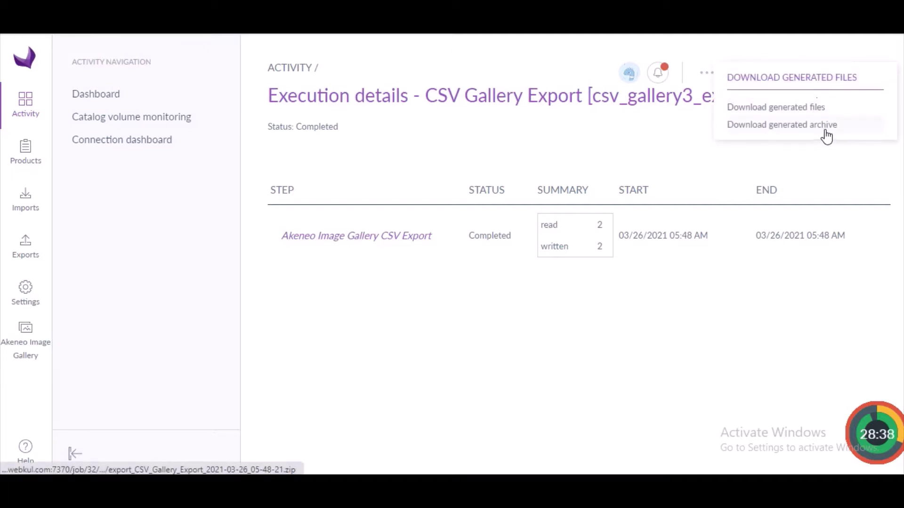
{"action": "left_click", "coordinate": [813, 108]}
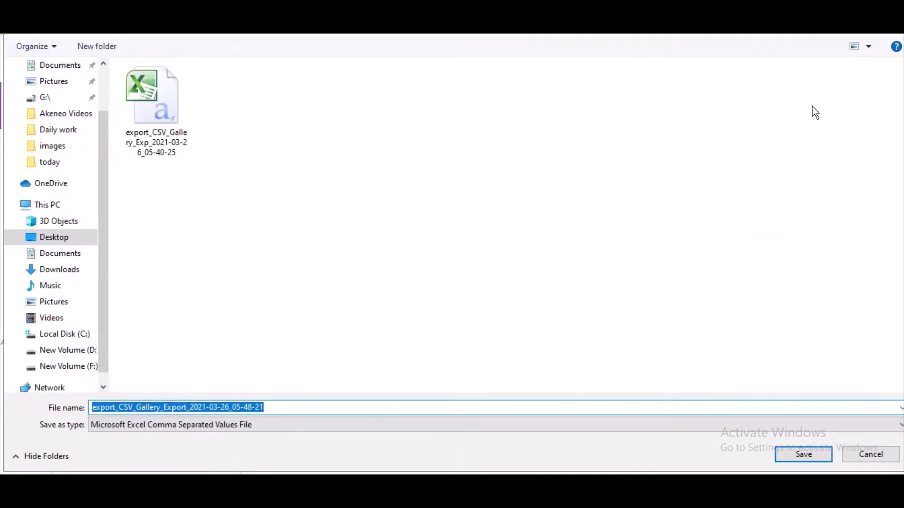
{"action": "key", "text": "Return"}
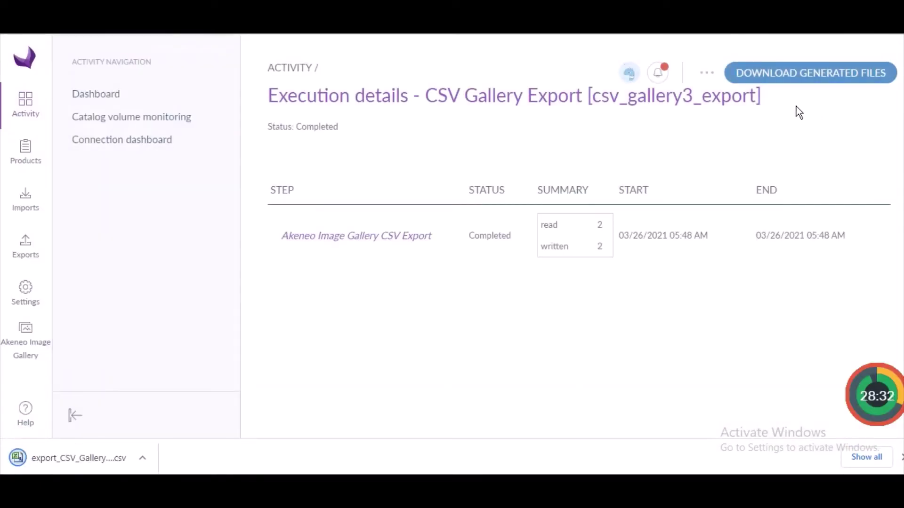
Open the downloaded gallery export CSV in Excel, review its rows, and close the workbook
{"action": "left_click", "coordinate": [141, 459]}
{"action": "left_click", "coordinate": [163, 374]}
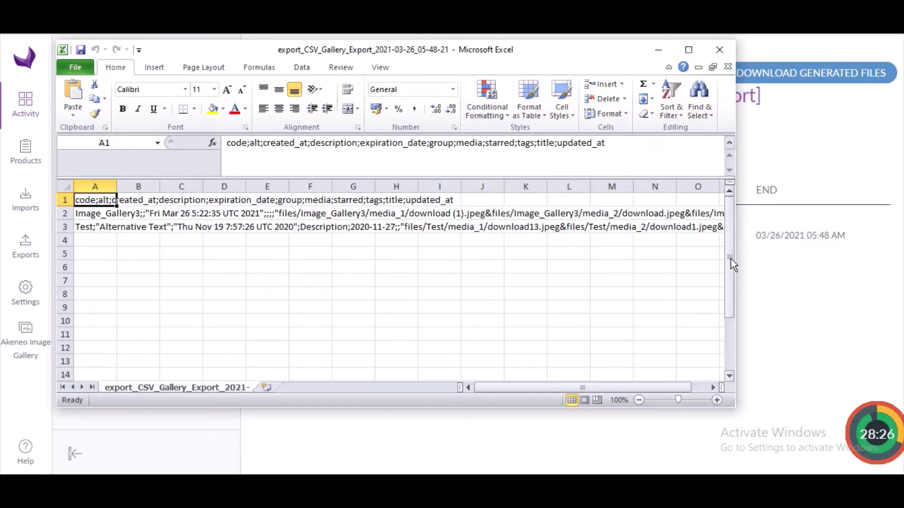
{"action": "left_click_drag", "start_coordinate": [731, 264], "coordinate": [730, 216]}
{"action": "left_click", "coordinate": [709, 49]}
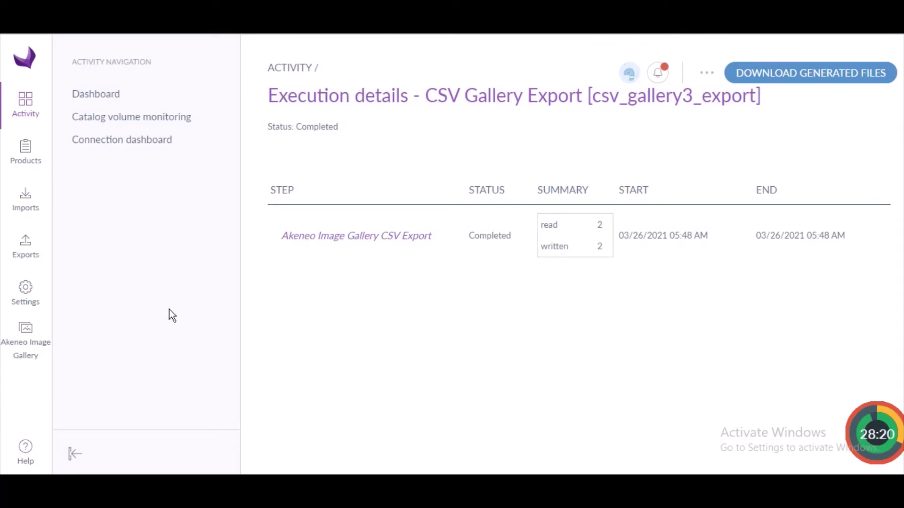
Start a new import profile with code csv_gallery3_import and label CSV Gallery Import
{"action": "left_click", "coordinate": [26, 204]}
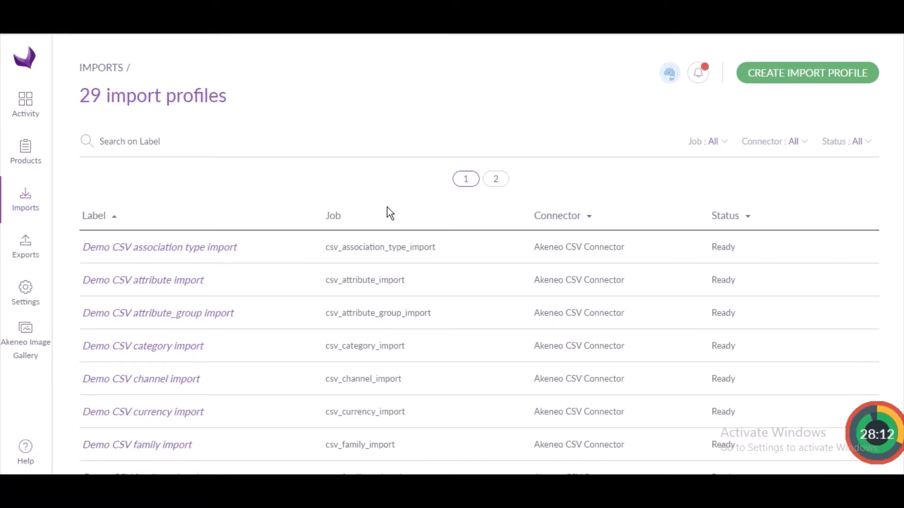
{"action": "left_click", "coordinate": [761, 78]}
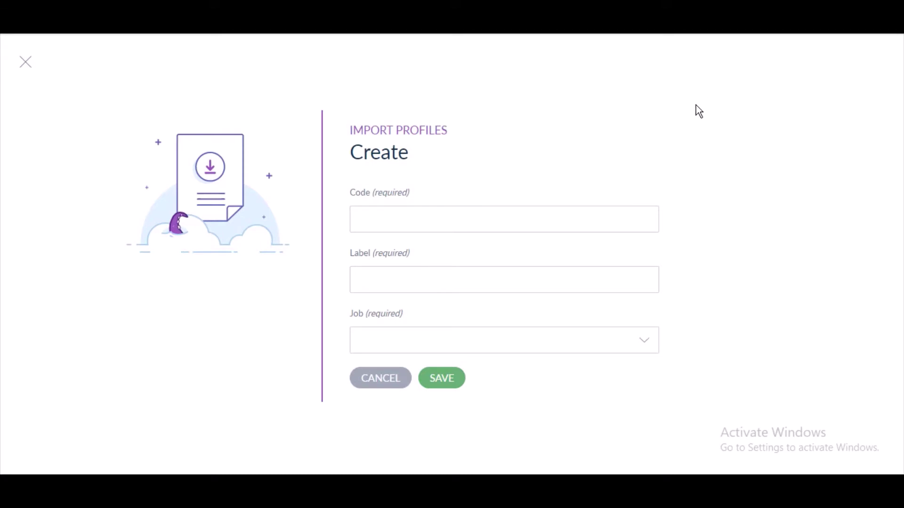
{"action": "left_click", "coordinate": [582, 220]}
{"action": "type", "text": "csv"}
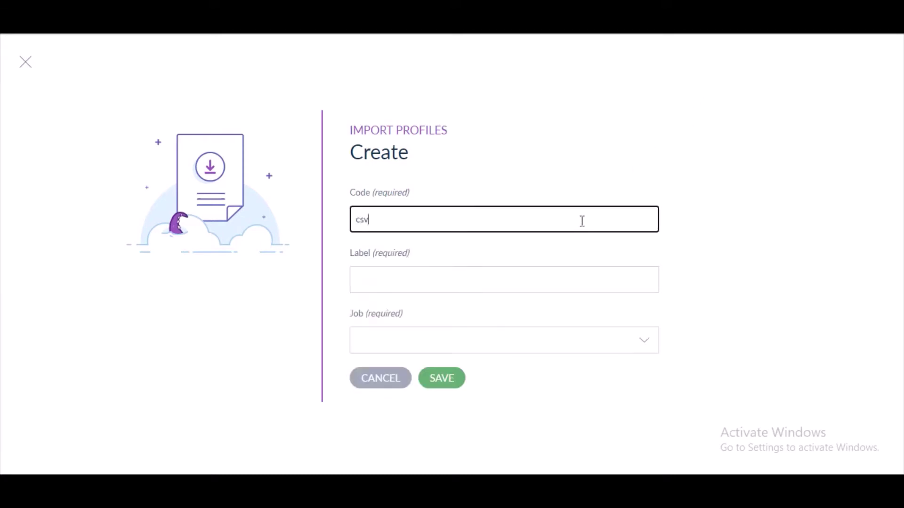
{"action": "type", "text": "_gallery3_import"}
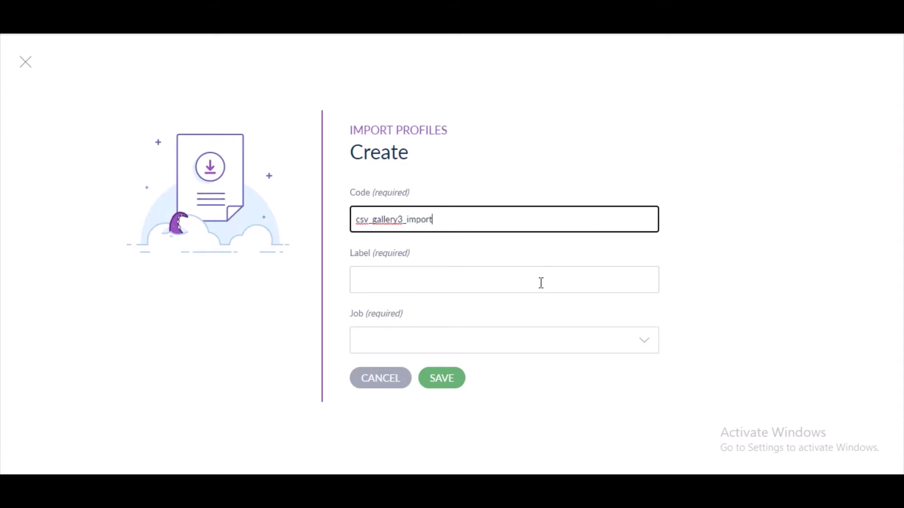
{"action": "left_click", "coordinate": [541, 283]}
{"action": "type", "text": "csv"}
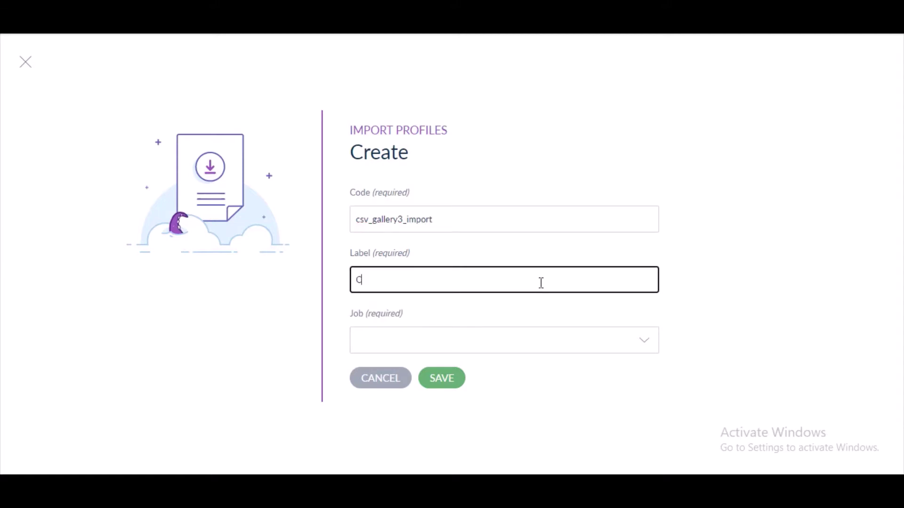
{"action": "type", "text": " GalleryIMport"}
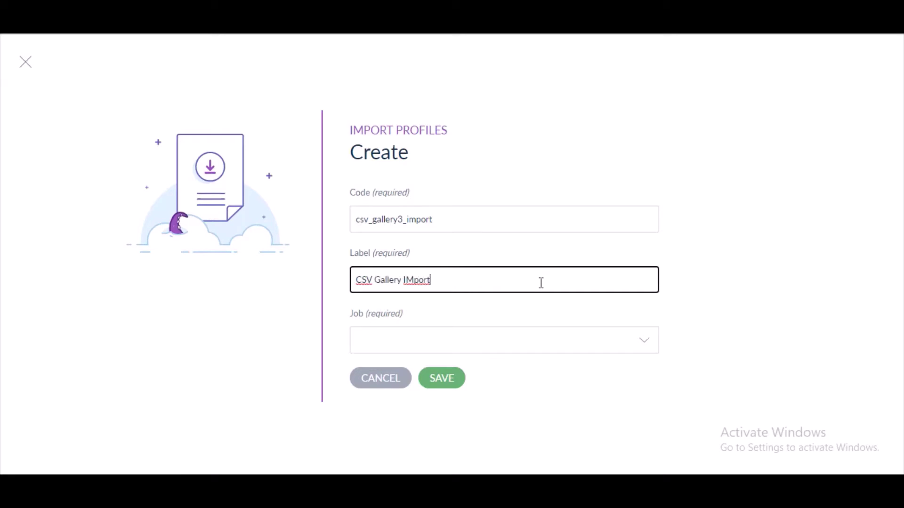
{"action": "key", "text": "BackSpace"}
{"action": "type", "text": "m"}
Set the import profile's job to Akeneo Image Gallery CSV Import and save the profile
{"action": "left_click", "coordinate": [476, 344]}
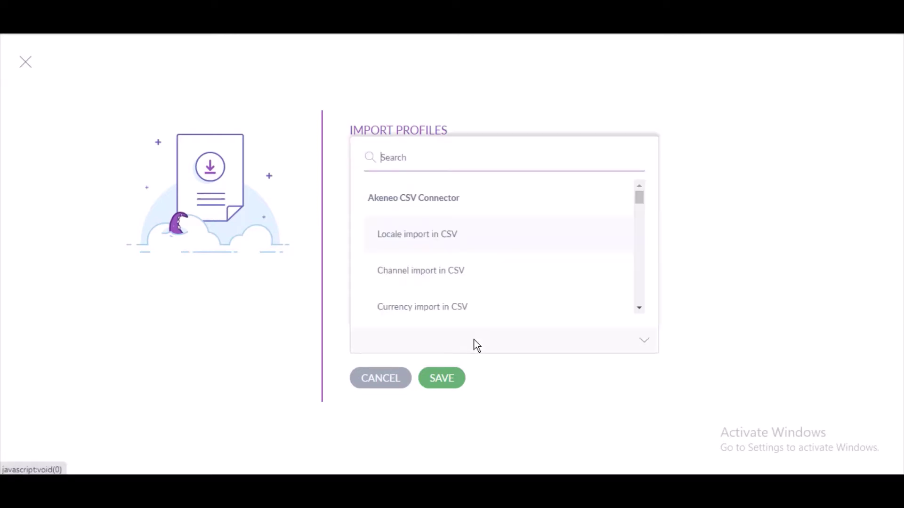
{"action": "type", "text": "akene"}
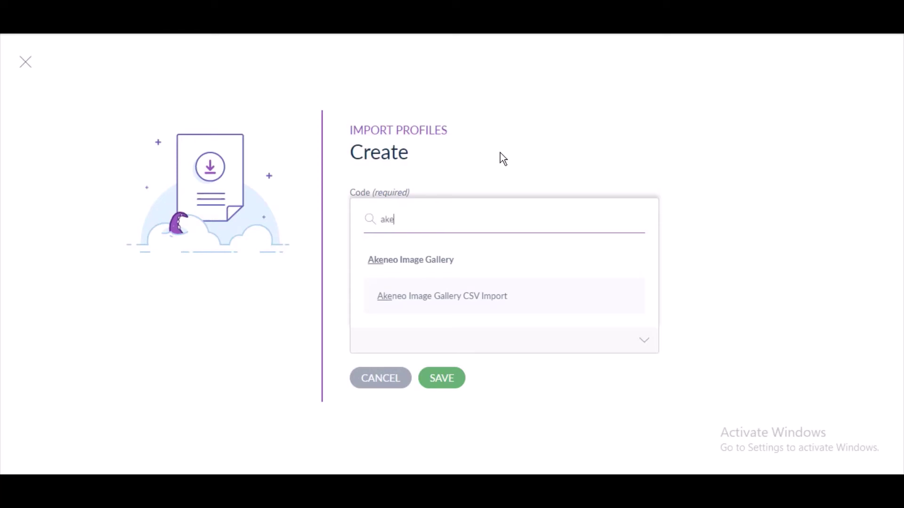
{"action": "left_click", "coordinate": [458, 299]}
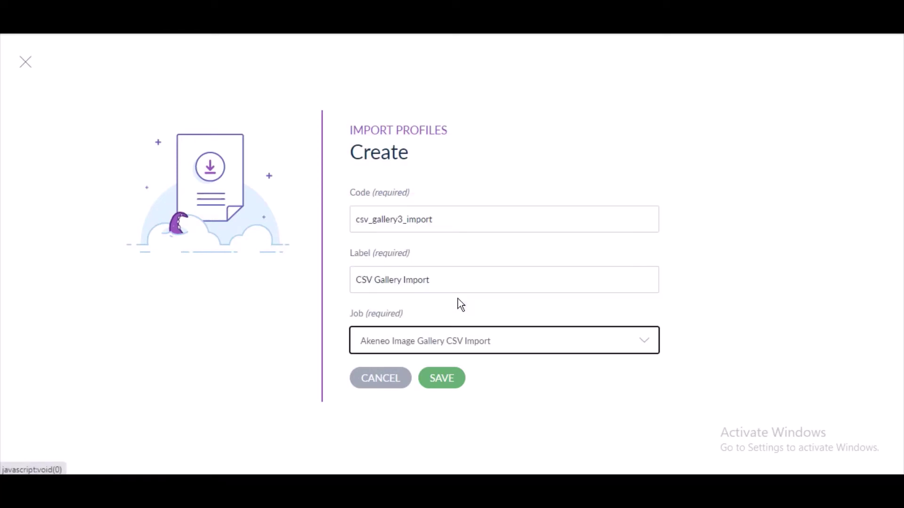
{"action": "left_click", "coordinate": [440, 381]}
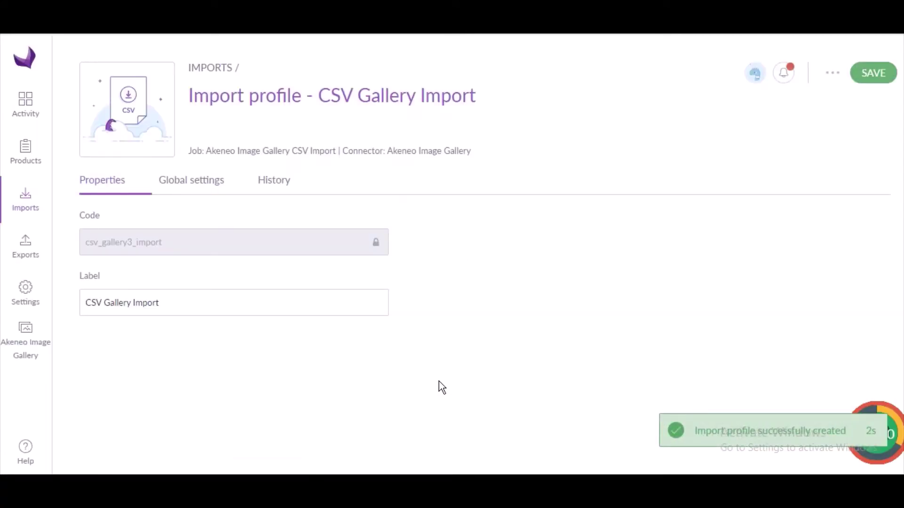
{"action": "left_click", "coordinate": [881, 76]}
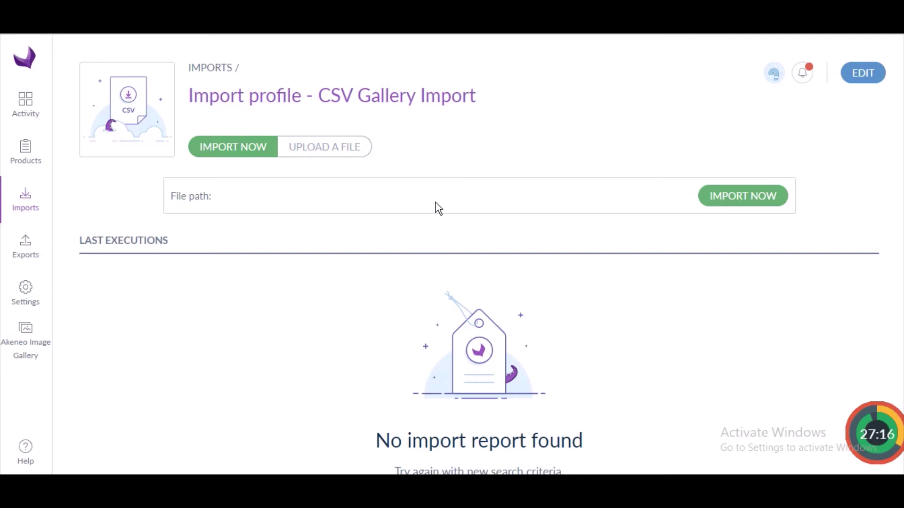
Upload export_CSV_Gallery_Exp_2021-03-26_05-40-25.csv from the Desktop to the import profile and run the import
{"action": "left_click", "coordinate": [328, 149]}
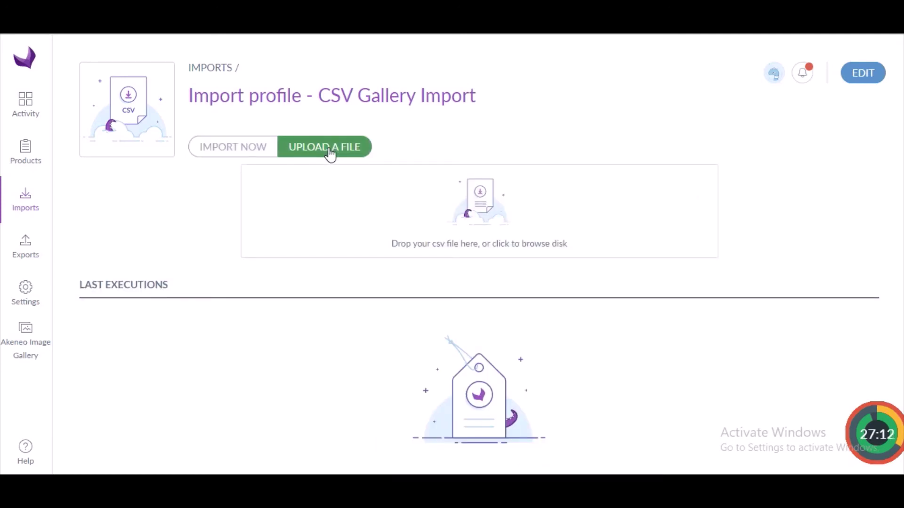
{"action": "left_click", "coordinate": [486, 203]}
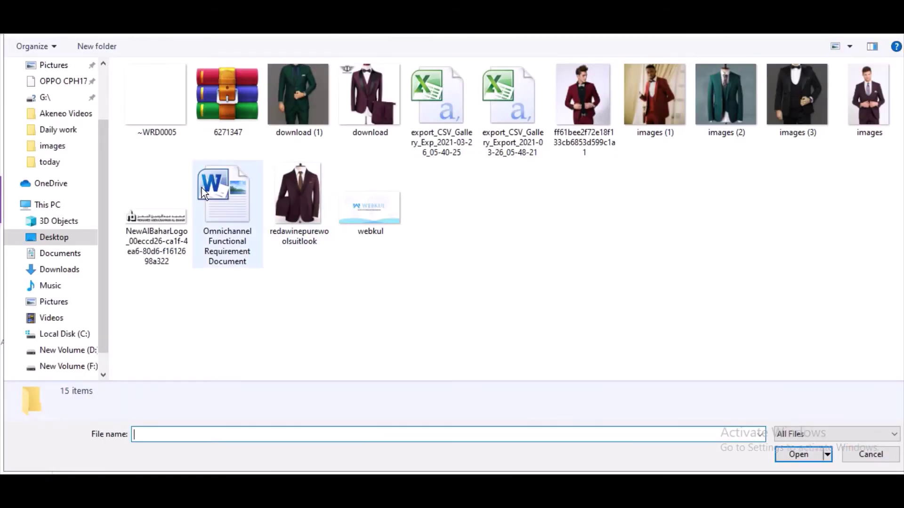
{"action": "left_click", "coordinate": [220, 206]}
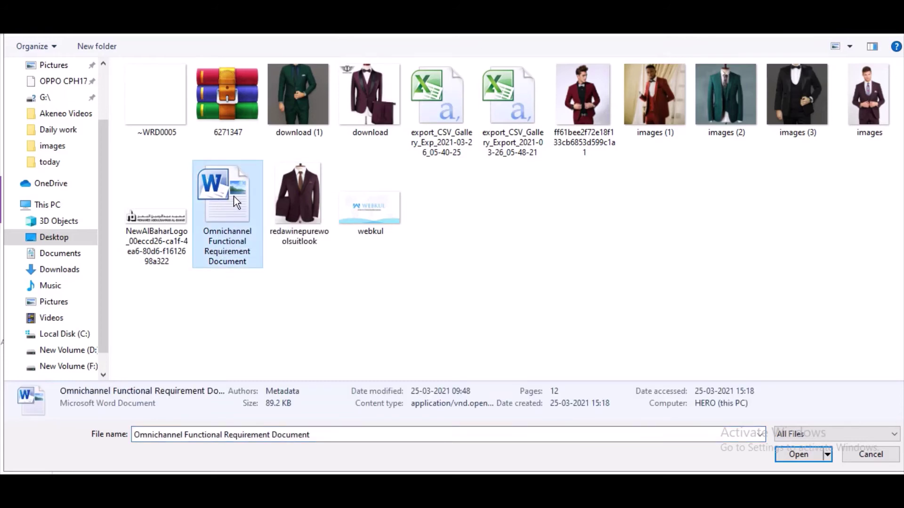
{"action": "left_click", "coordinate": [455, 119]}
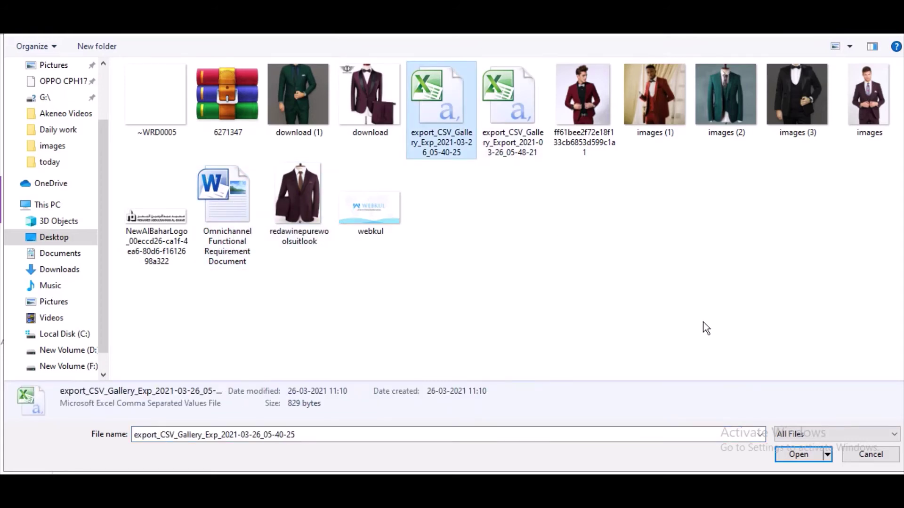
{"action": "left_click", "coordinate": [795, 453]}
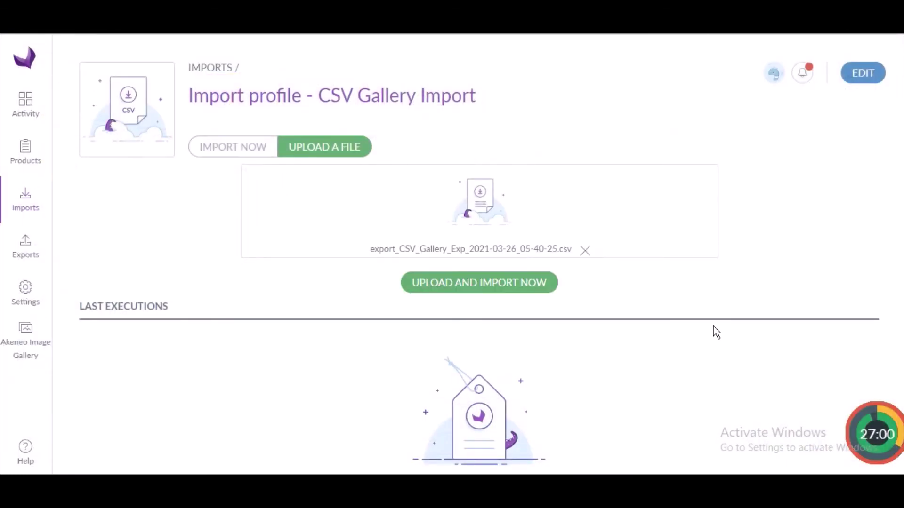
{"action": "left_click", "coordinate": [541, 288]}
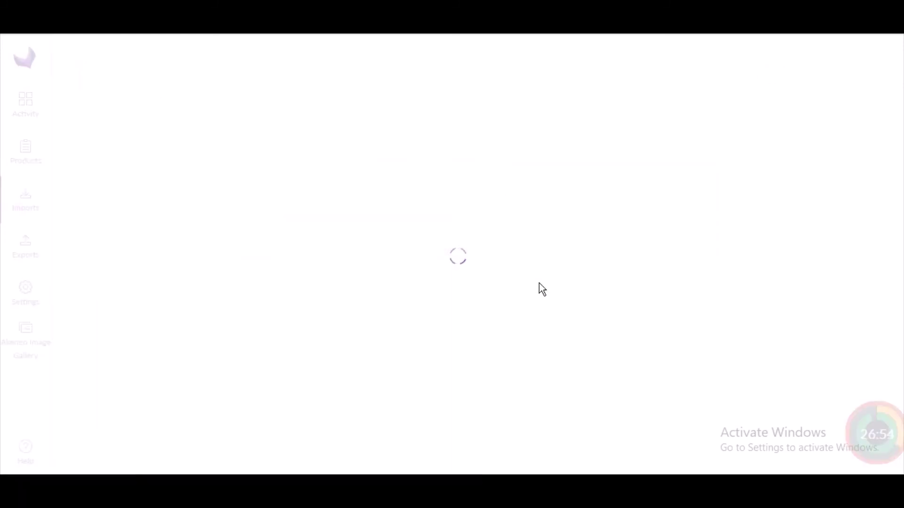